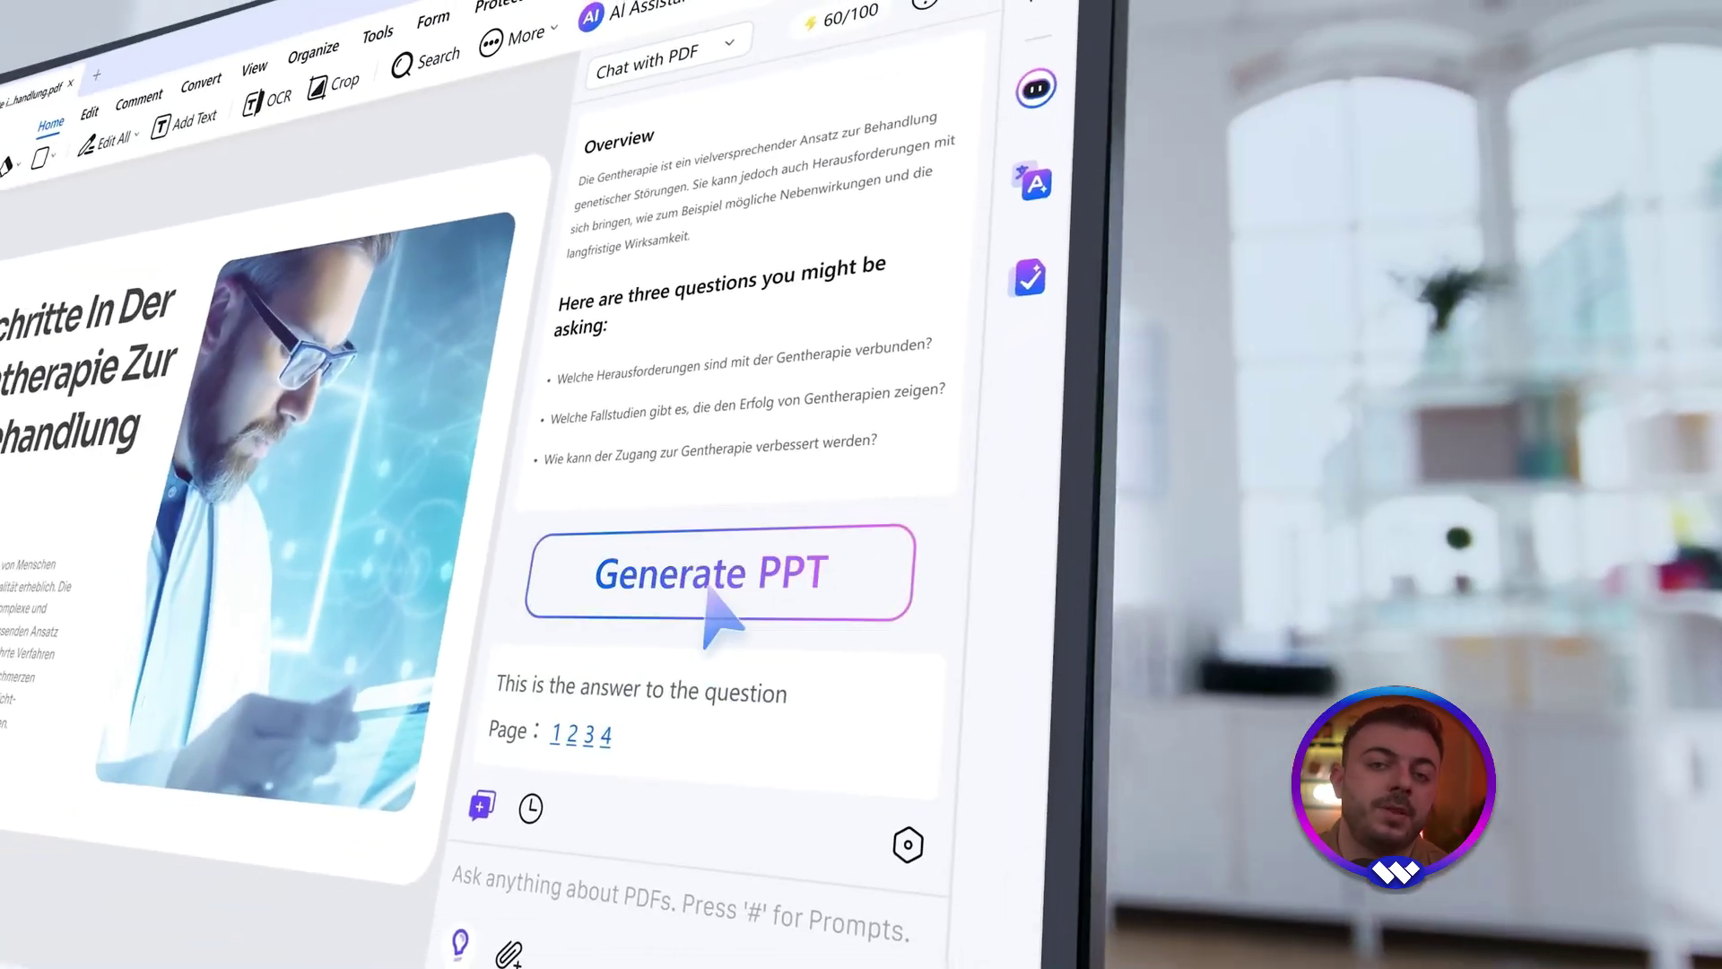
click(708, 587)
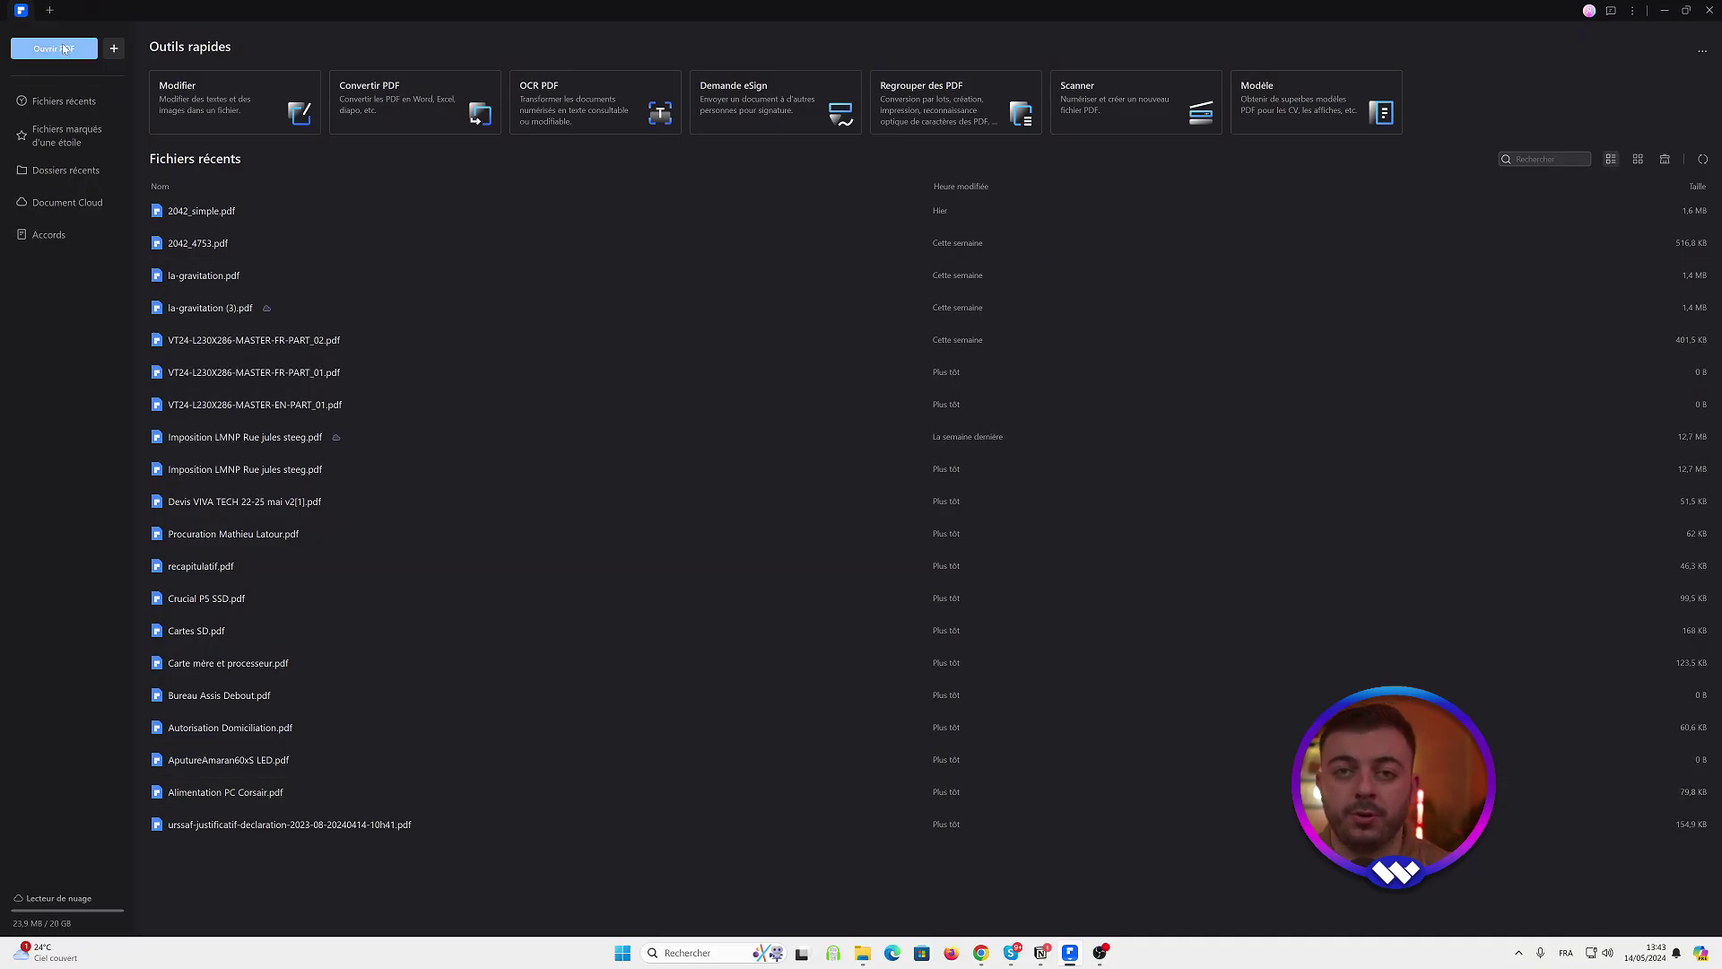
Step: Open the PDF file 2042_simple from the Bureau folder
click(51, 48)
double_click(166, 172)
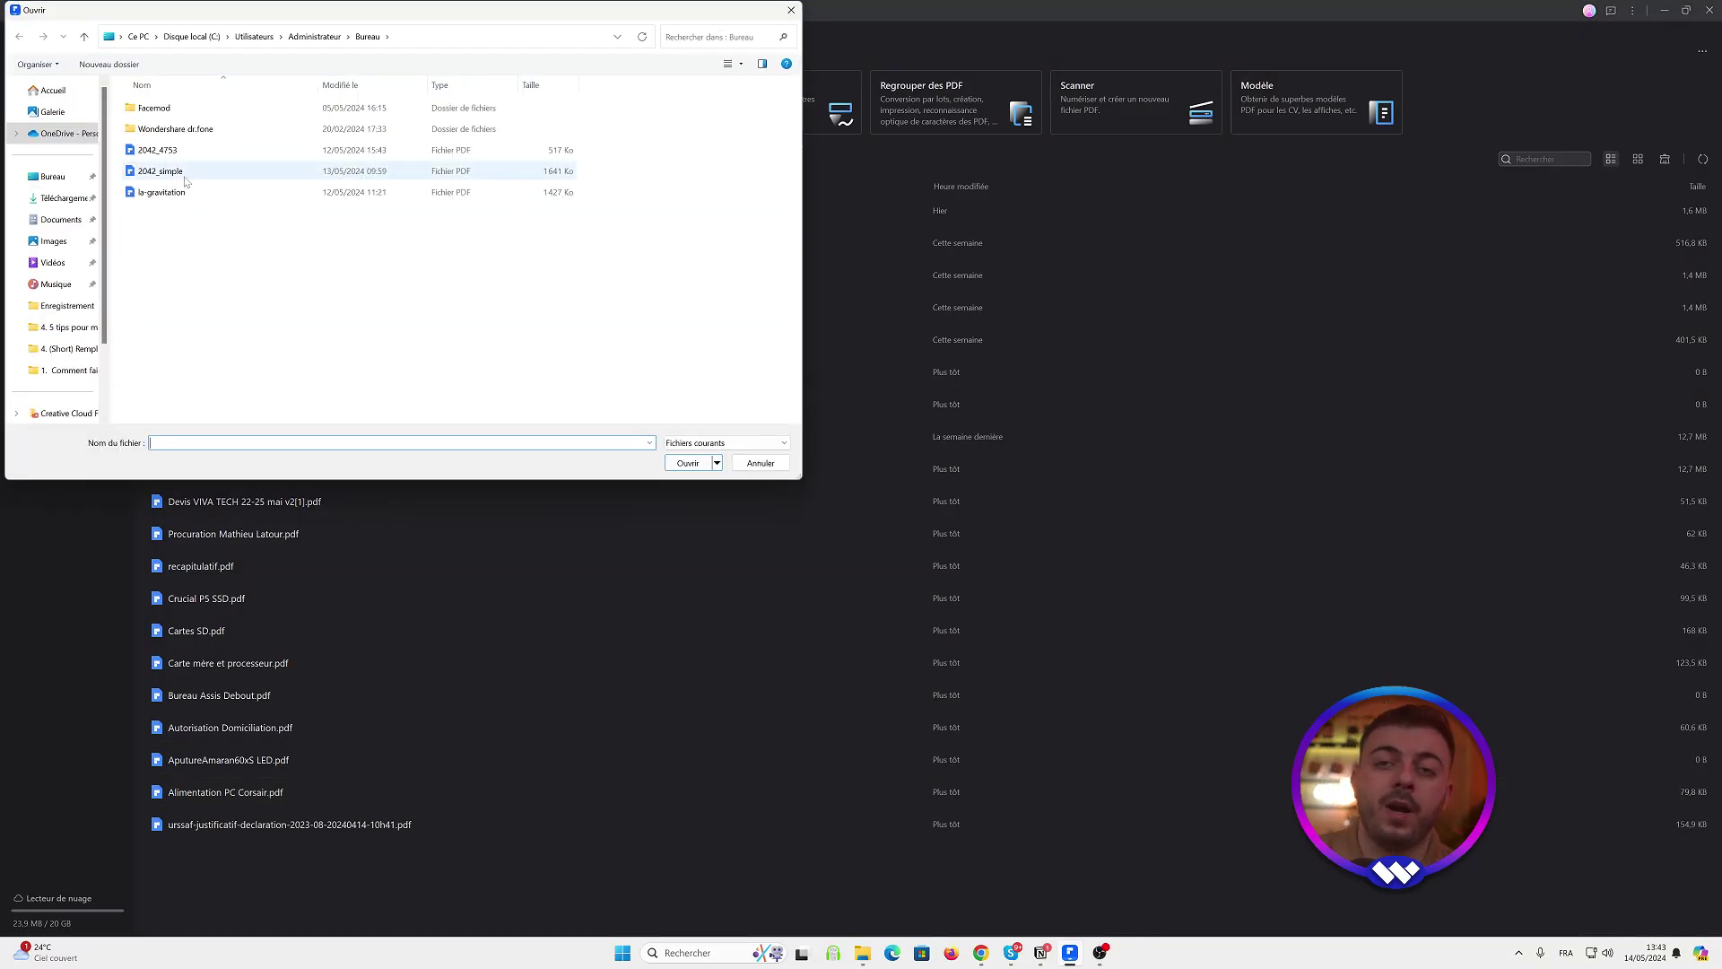
scroll(847, 544, up, 4)
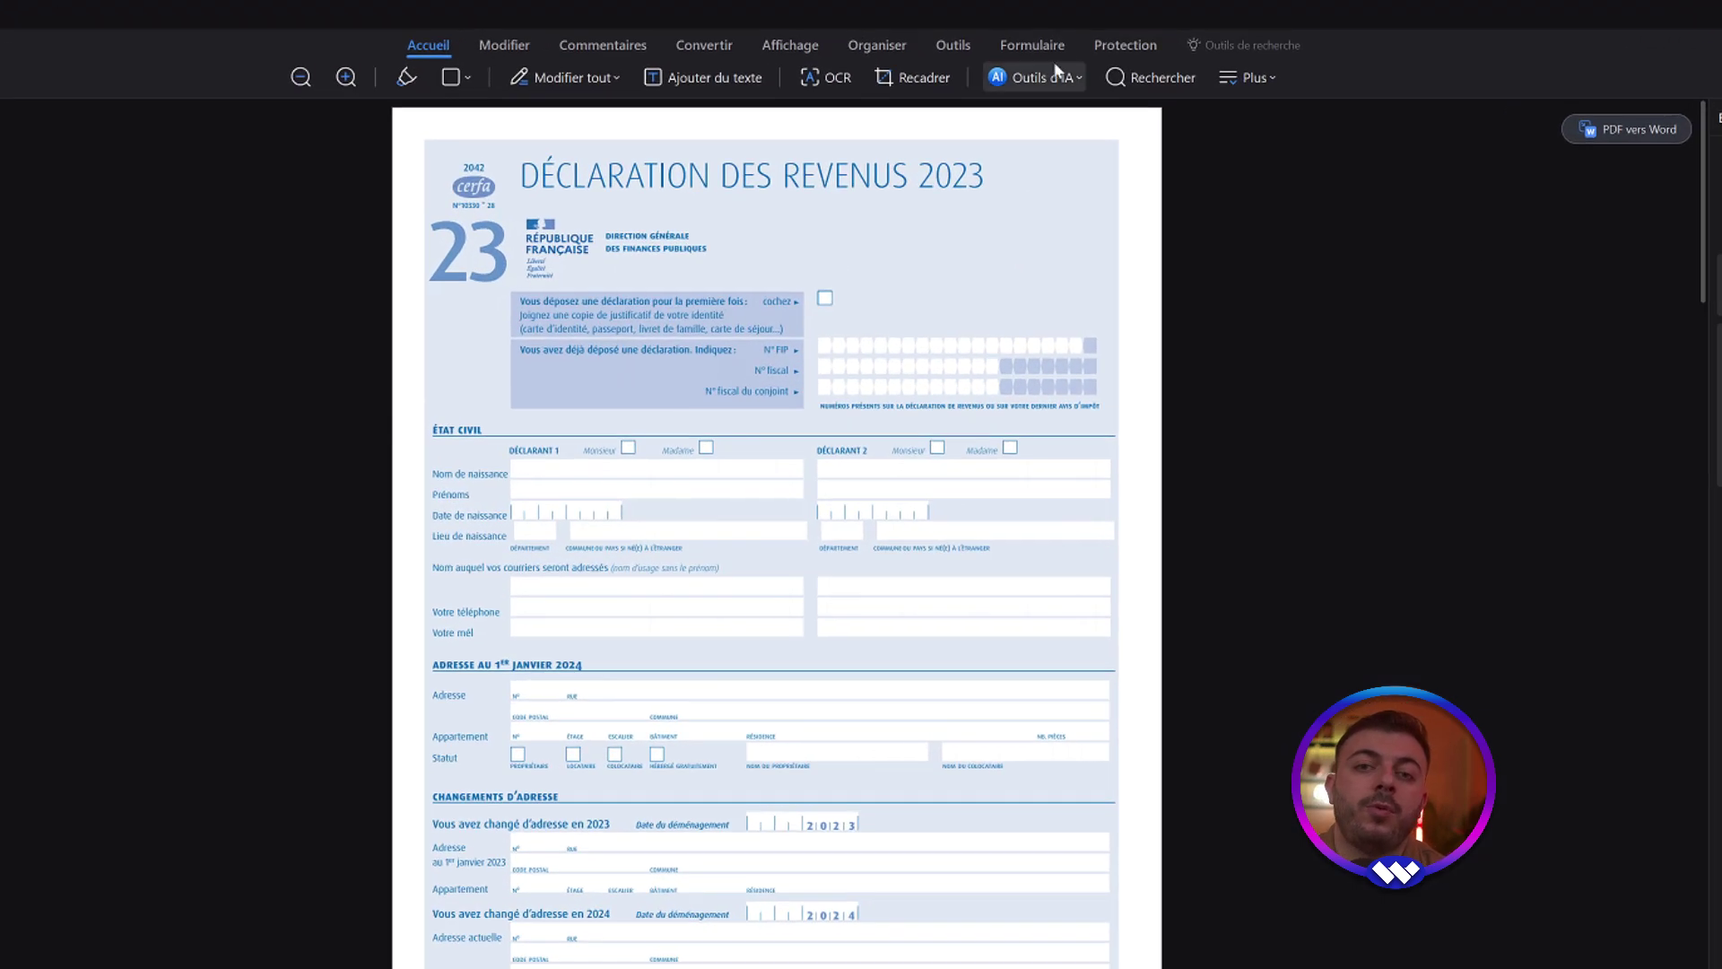
Step: Add text form fields over the Nom de naissance and Prénoms lines of Déclarant 1, and leave form editing
click(1039, 33)
click(1062, 84)
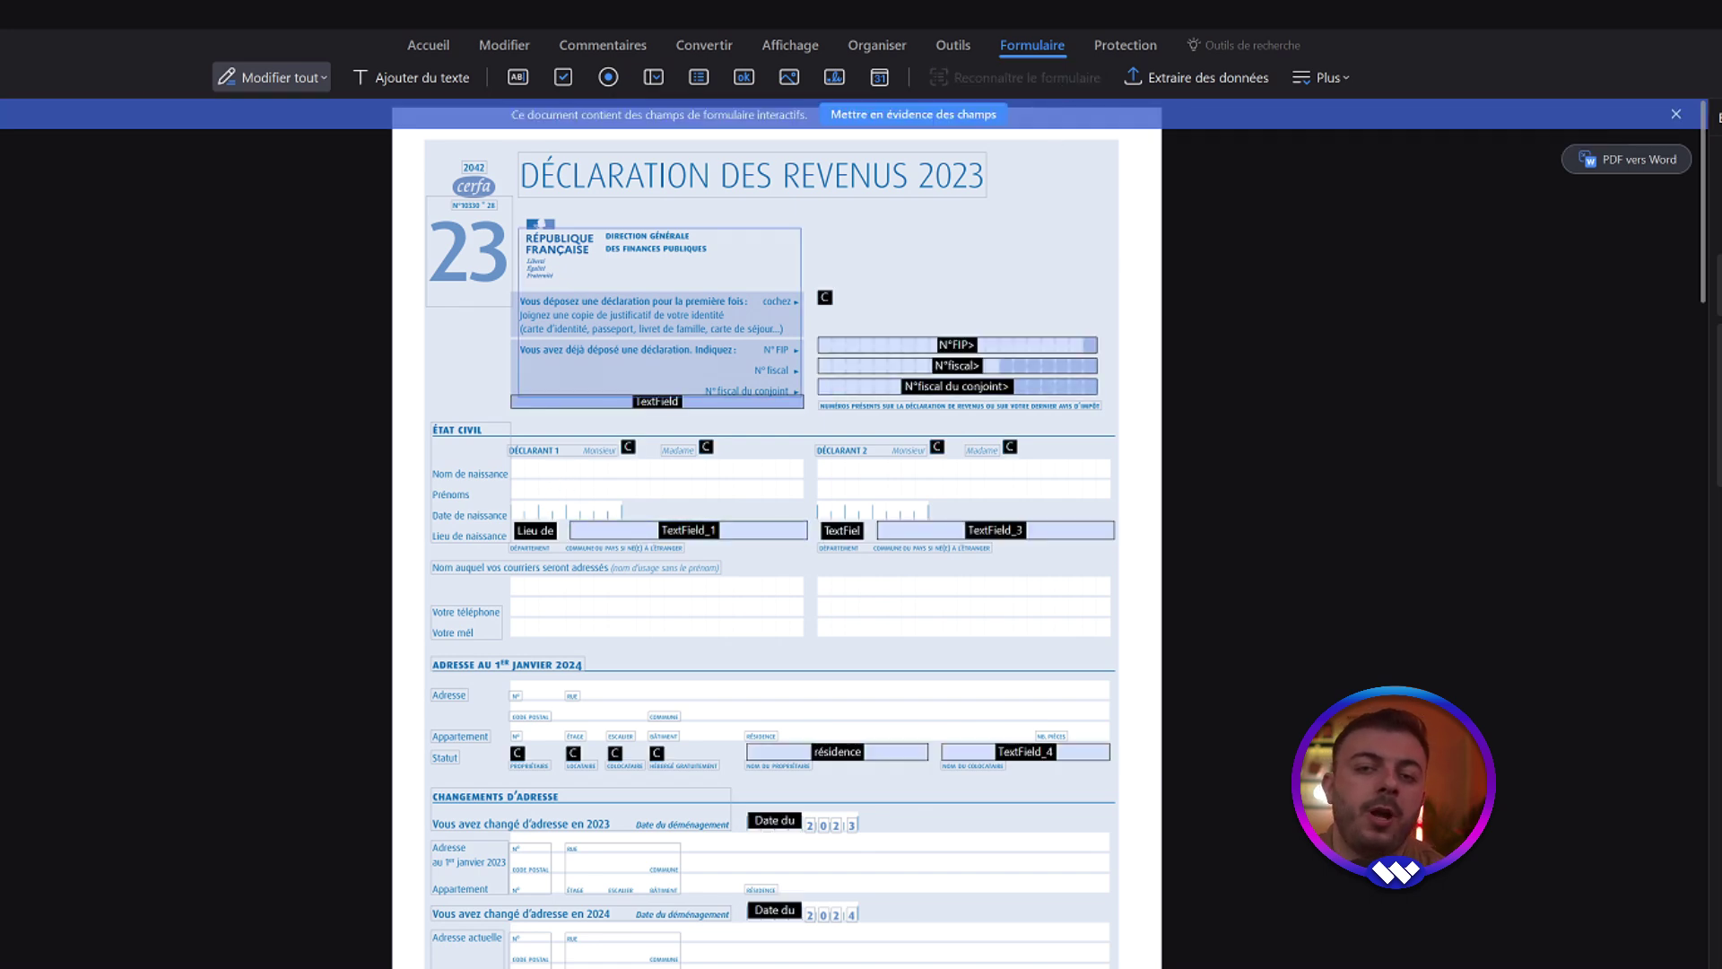
click(518, 78)
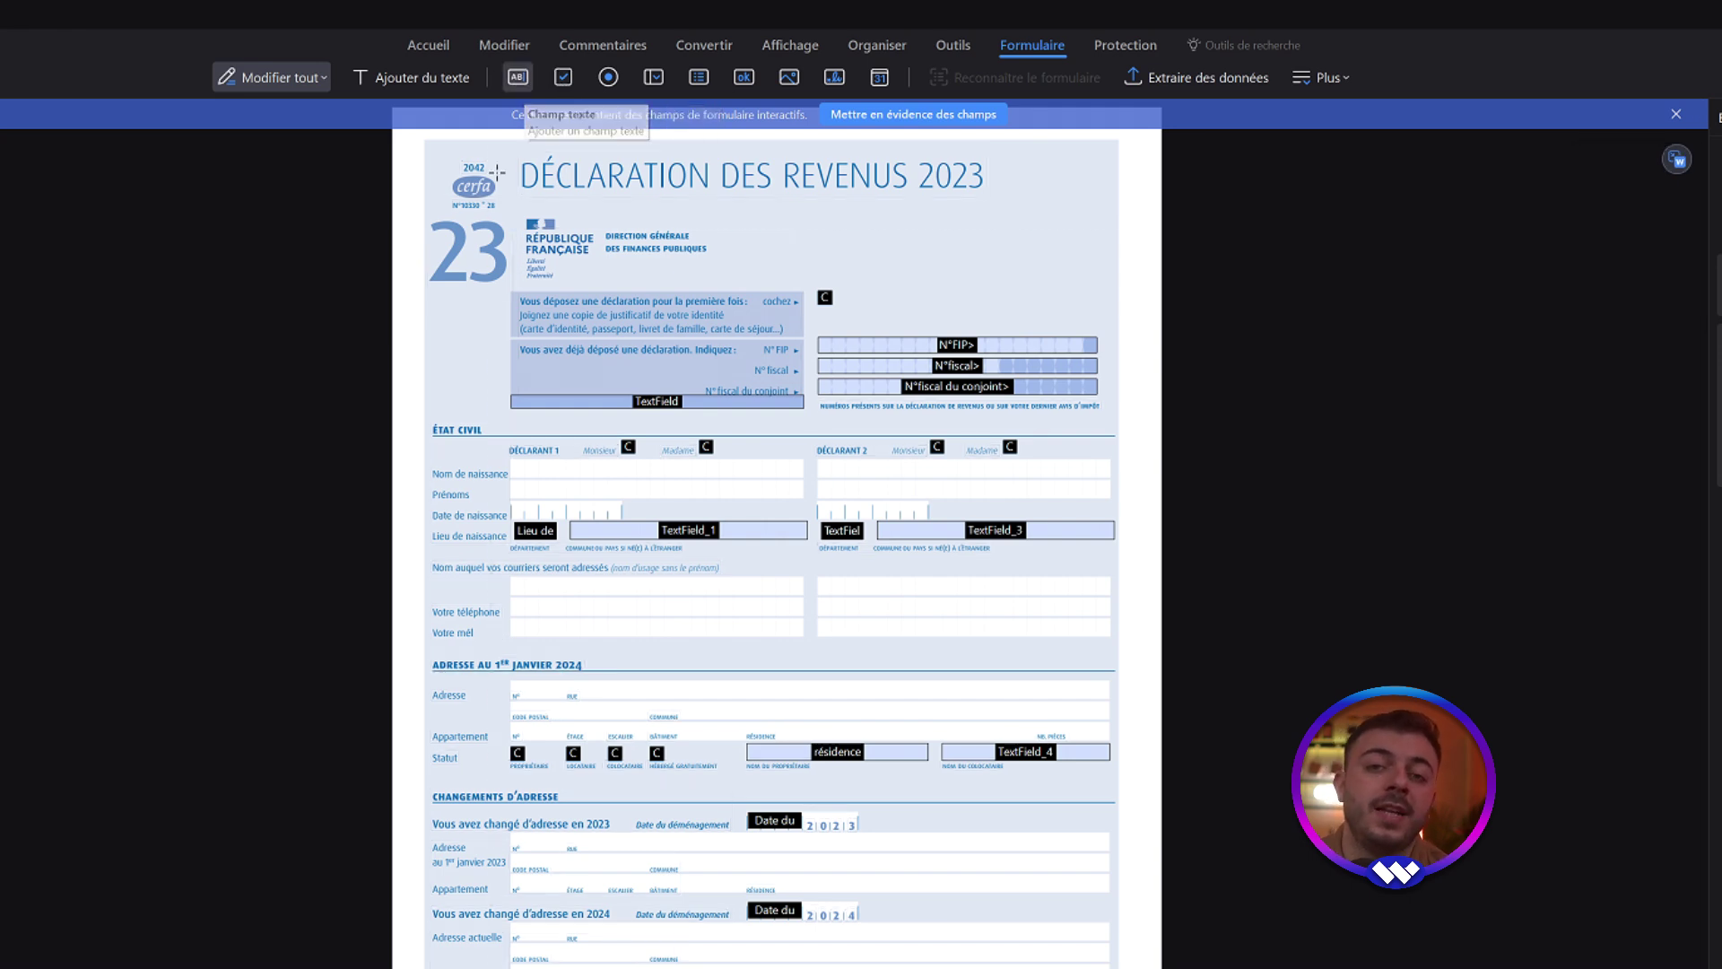
click(510, 463)
drag(691, 492, 809, 478)
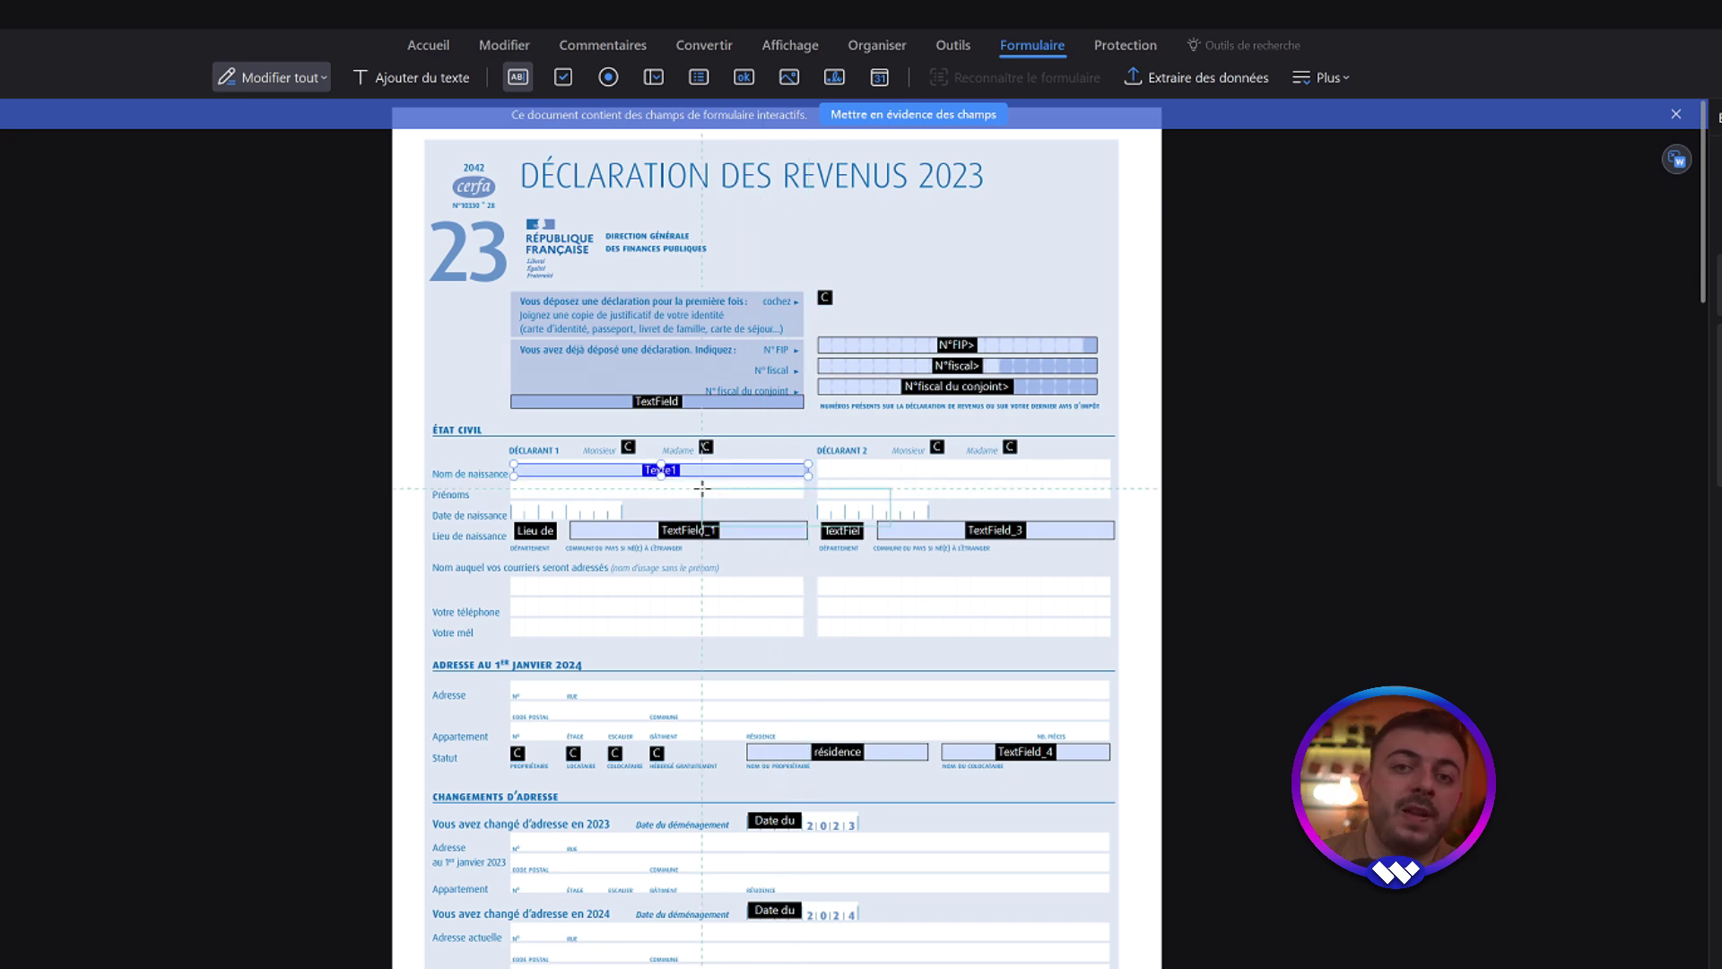
drag(512, 482, 806, 494)
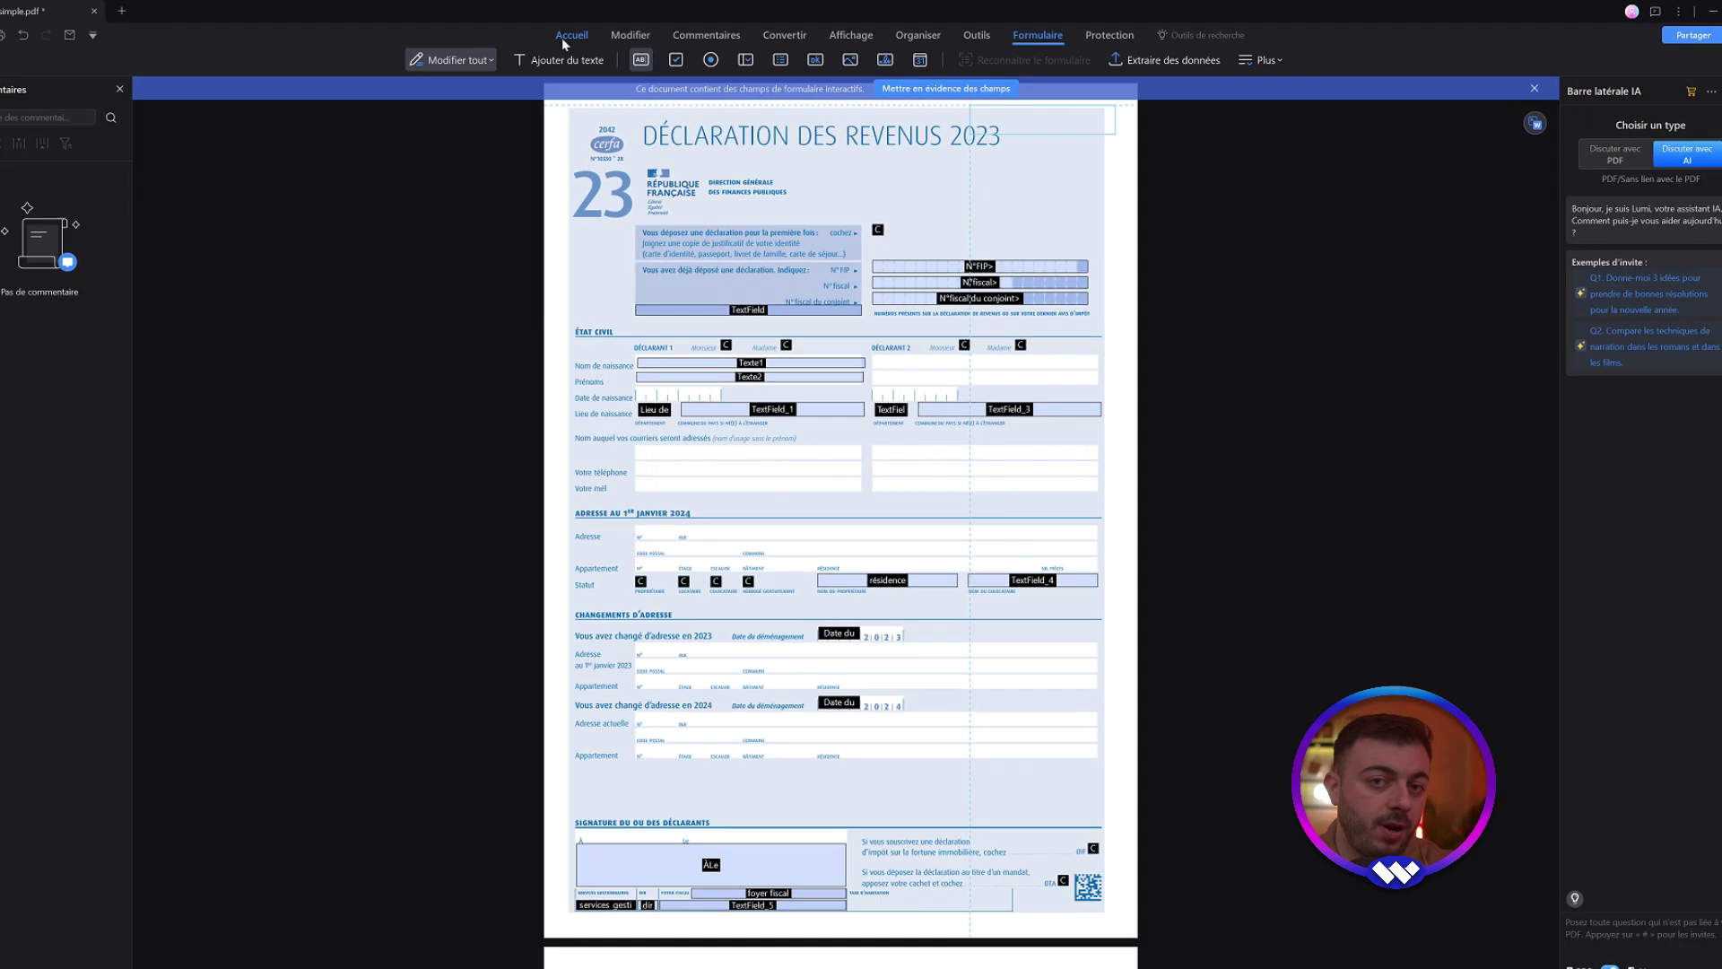
click(428, 45)
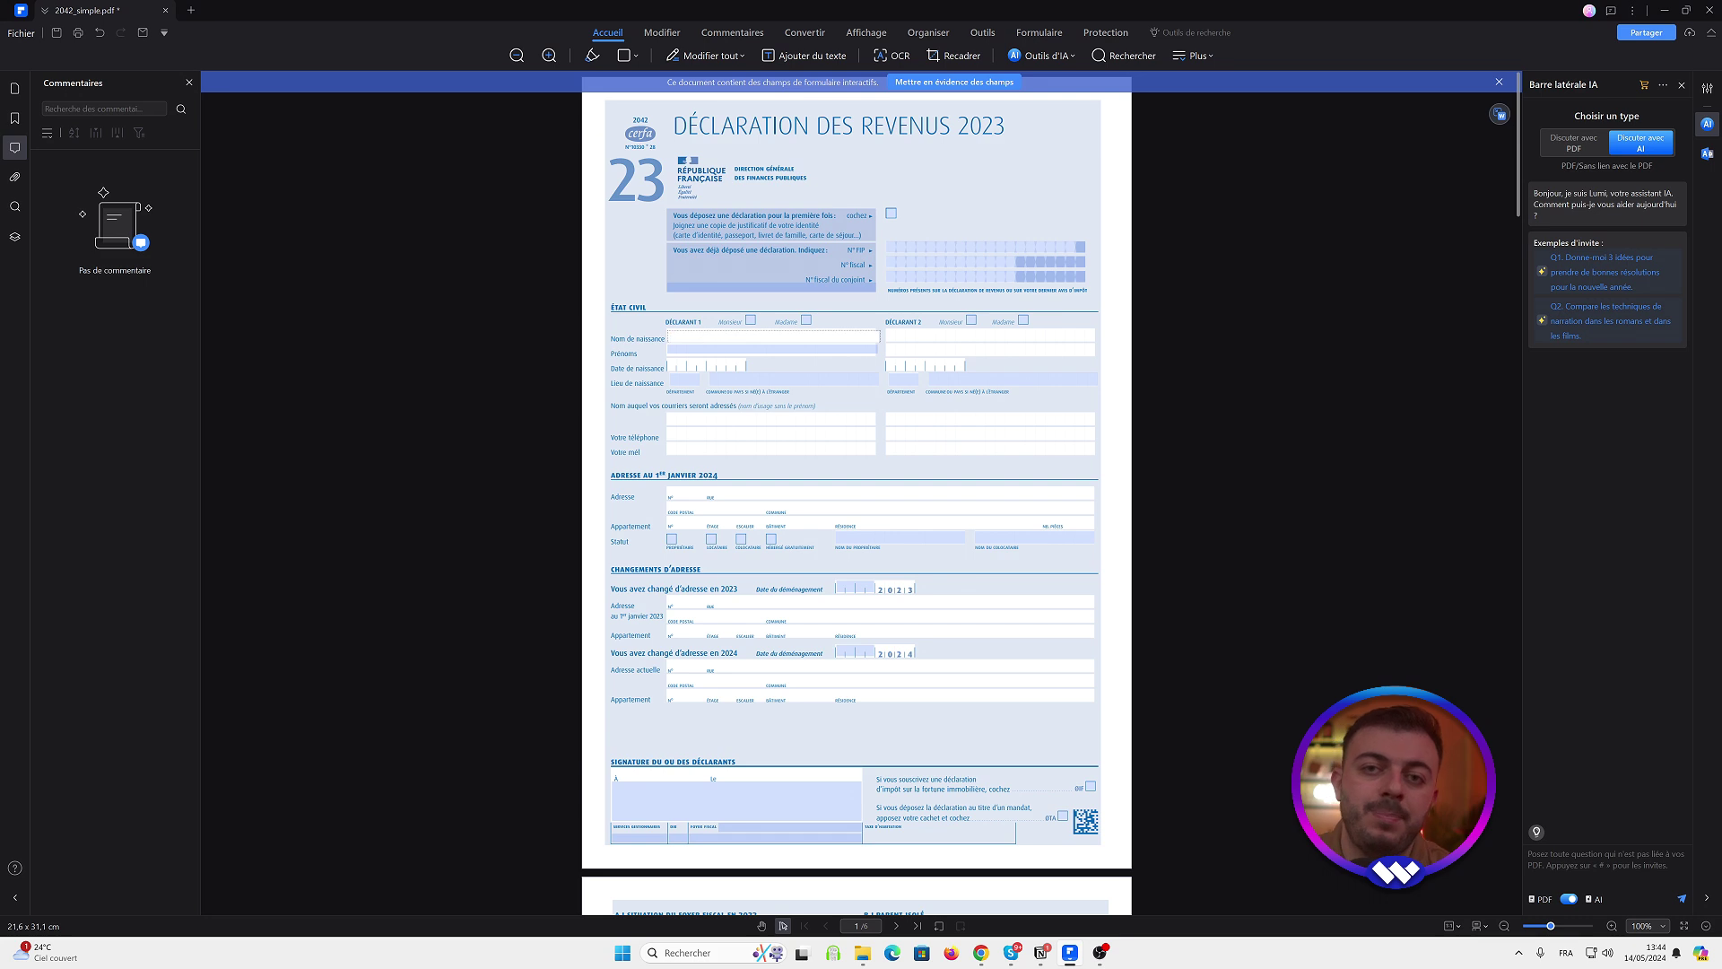
Step: Fill in Déclarant 1's birth name and first name, tick the first-declaration and Monsieur boxes, and enter 33 as the birth department
click(1164, 383)
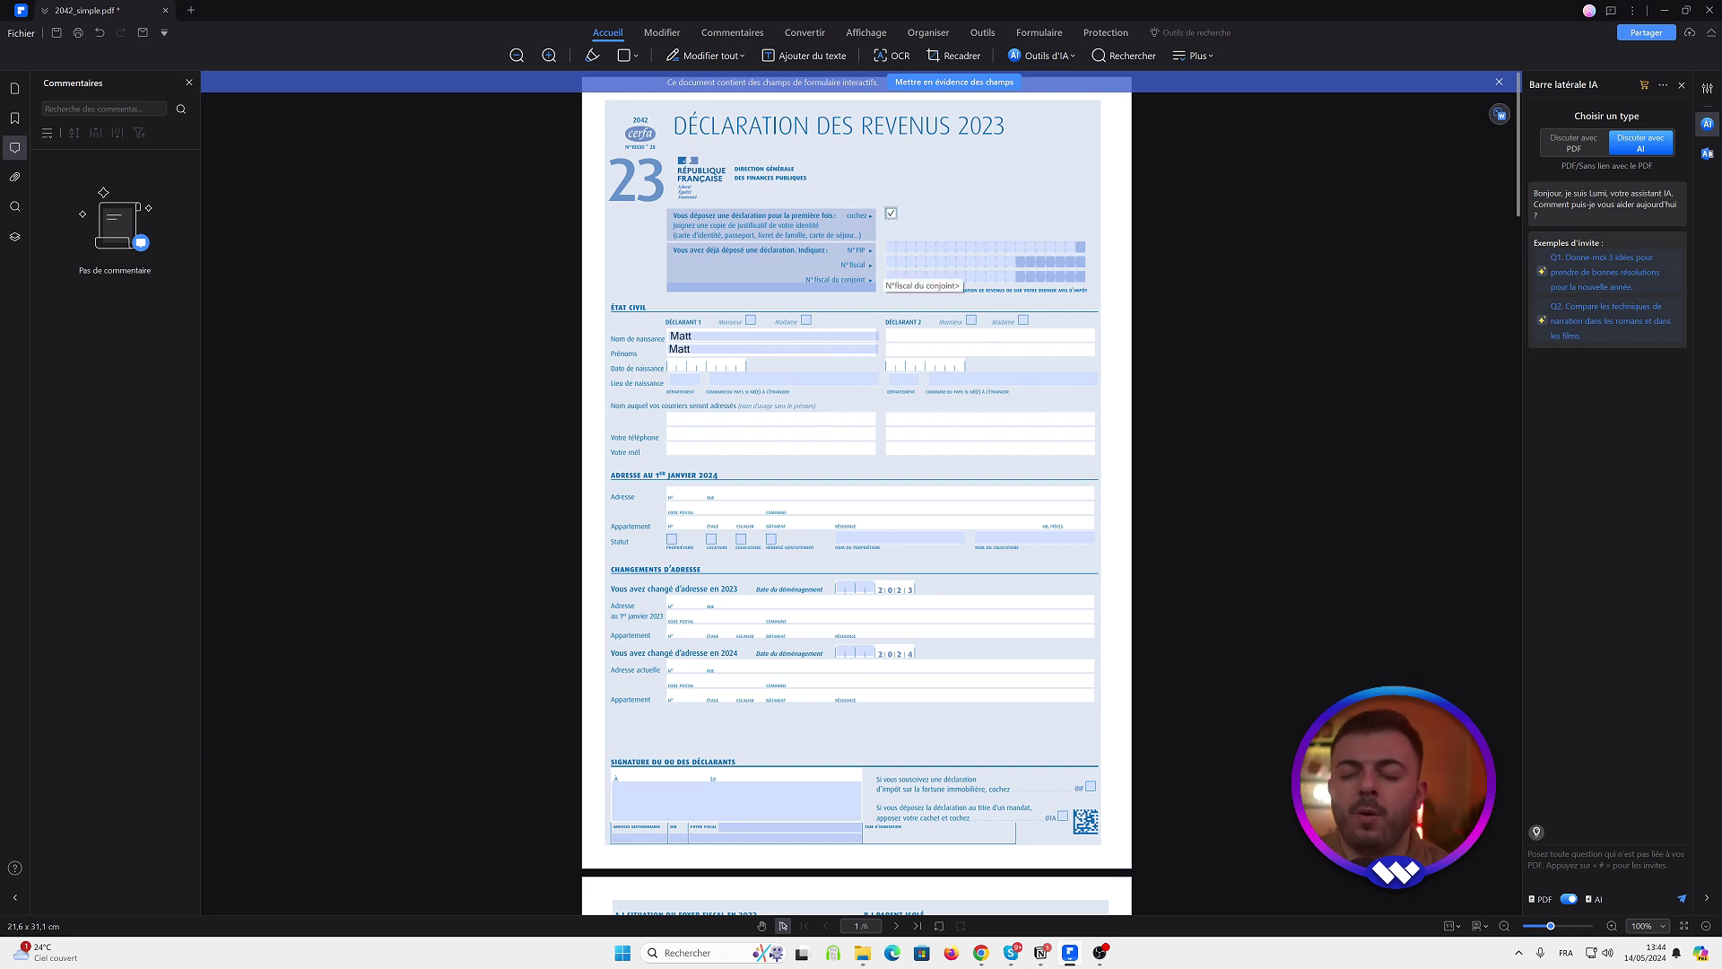
scroll(888, 280, down, 1)
click(751, 266)
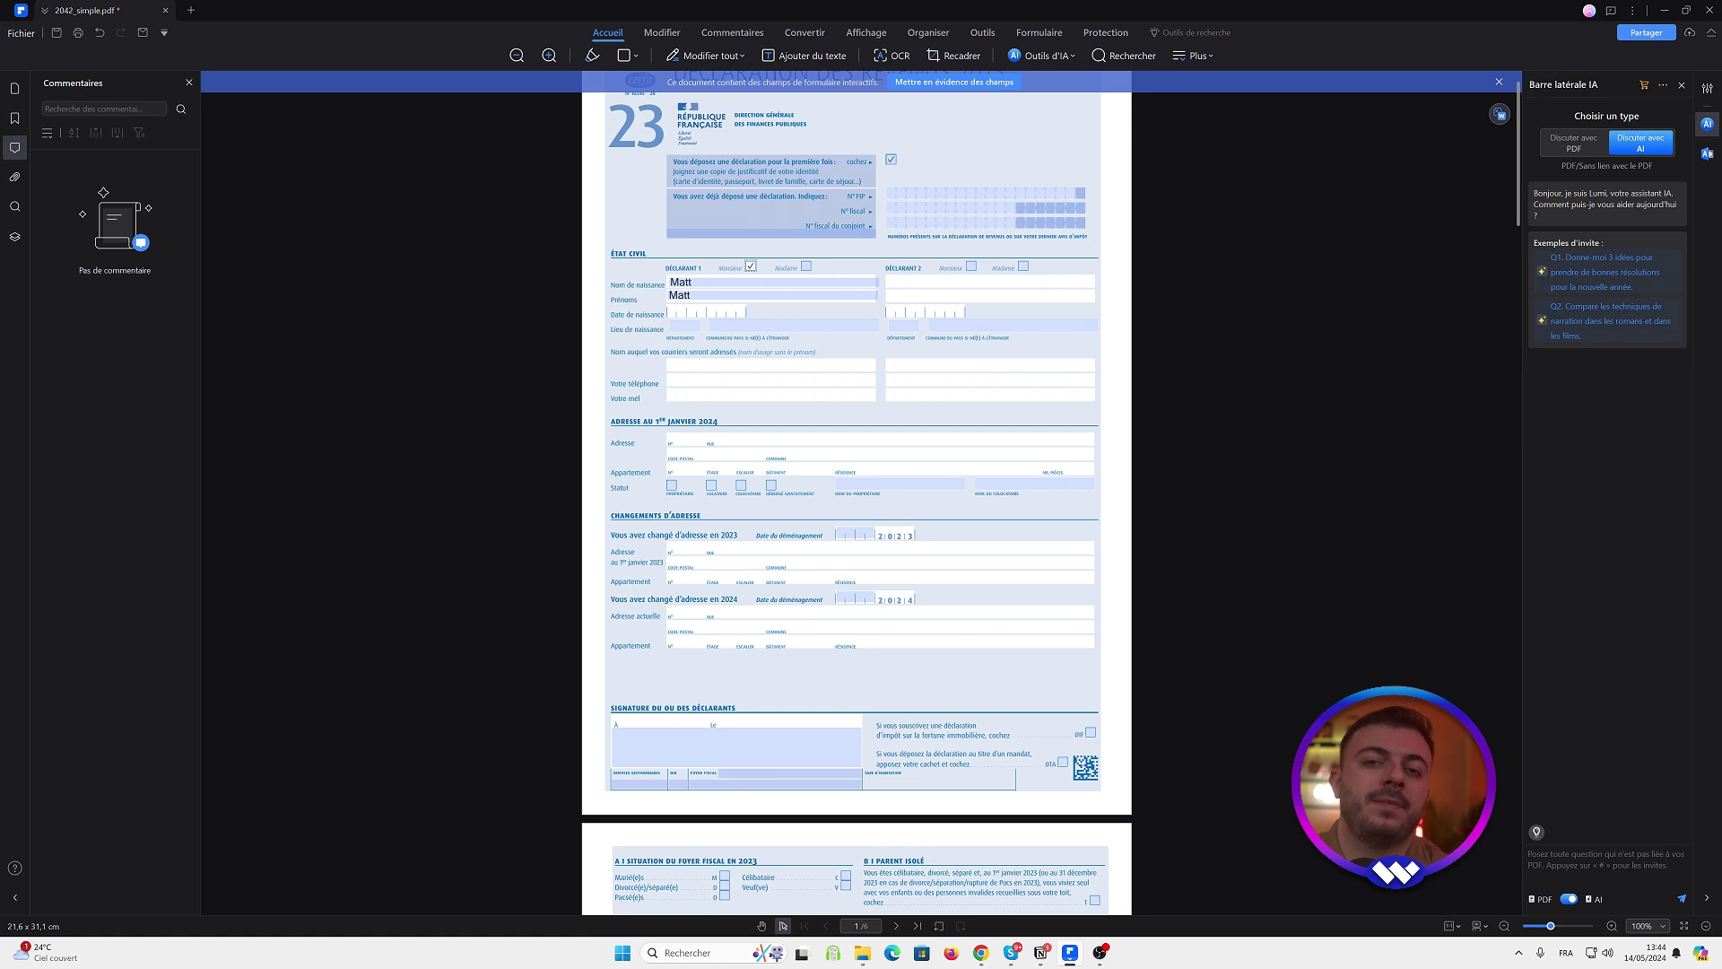
scroll(715, 309, down, 1)
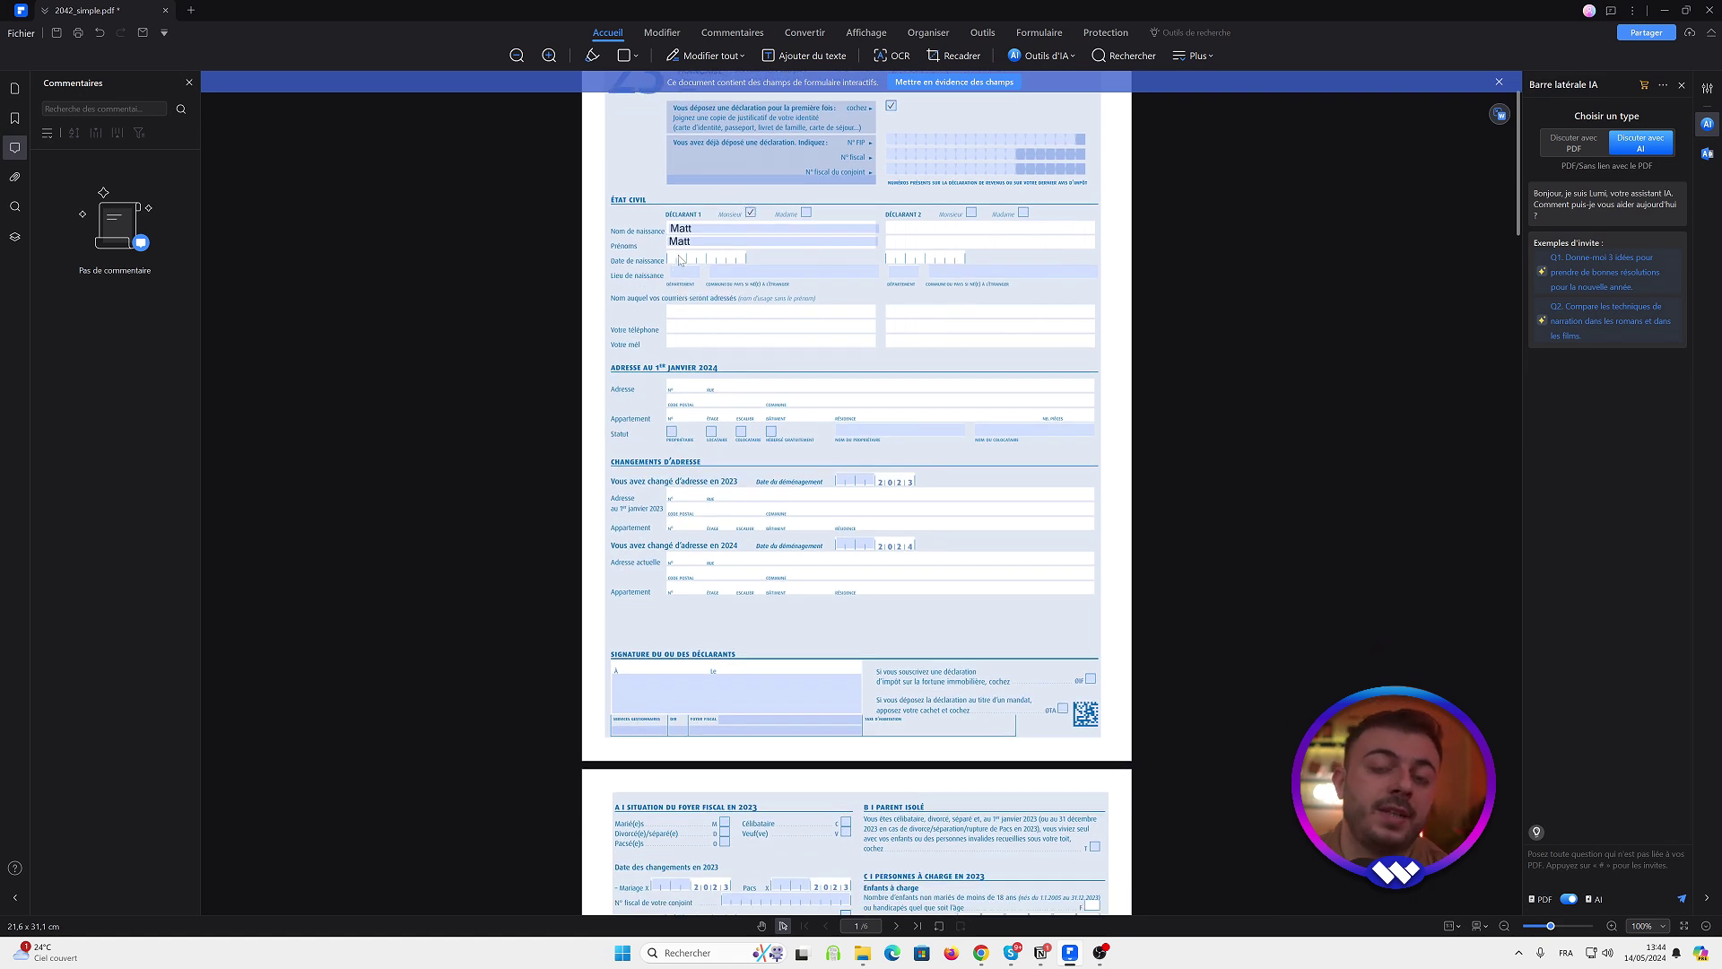
click(684, 271)
text(33)
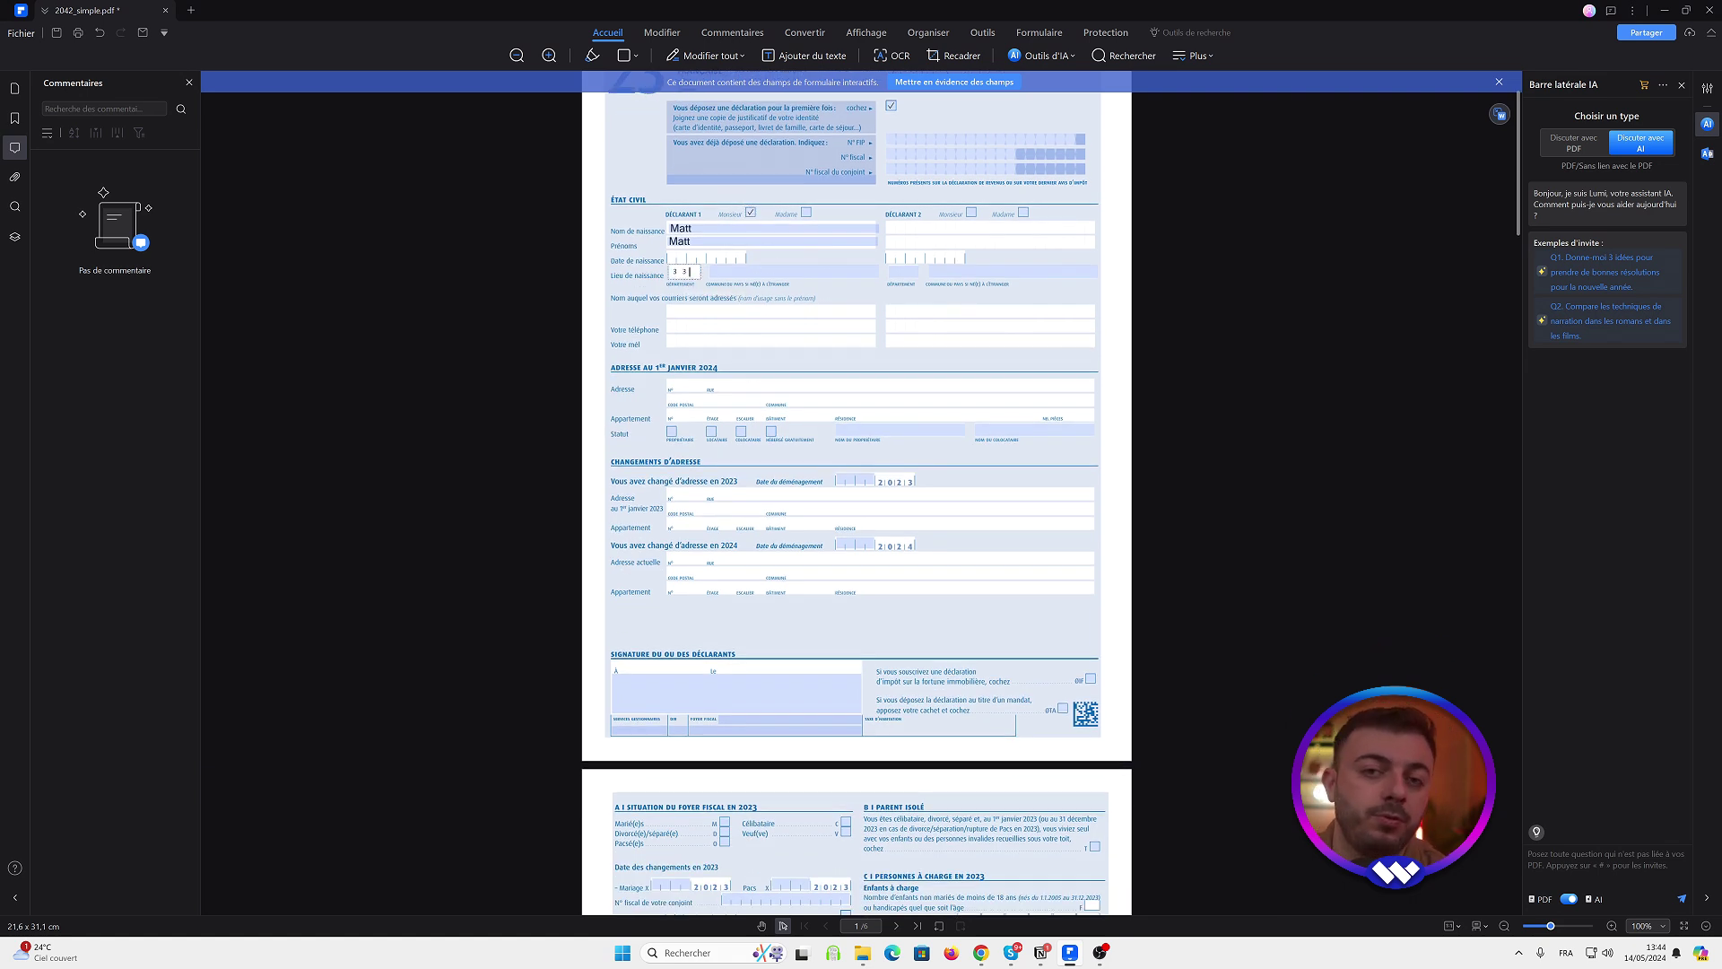
Step: Look through the household situation, dependants and income sections on the following pages of the declaration
scroll(718, 327, down, 1)
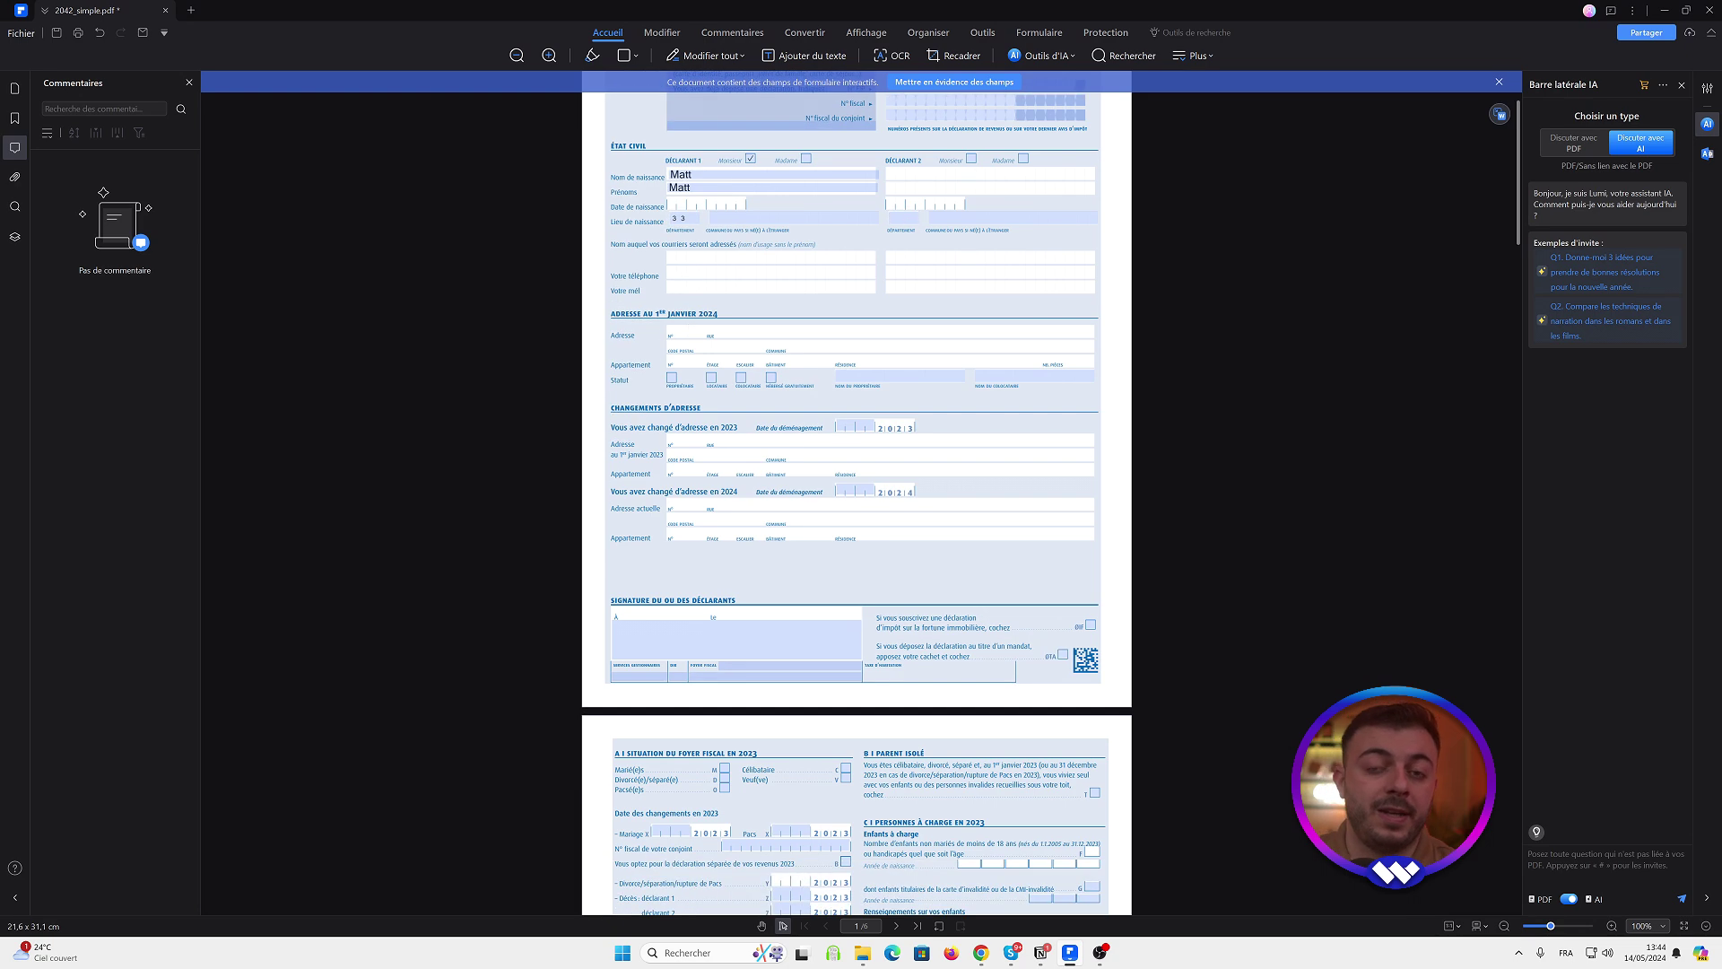
scroll(682, 305, down, 2)
scroll(830, 401, down, 6)
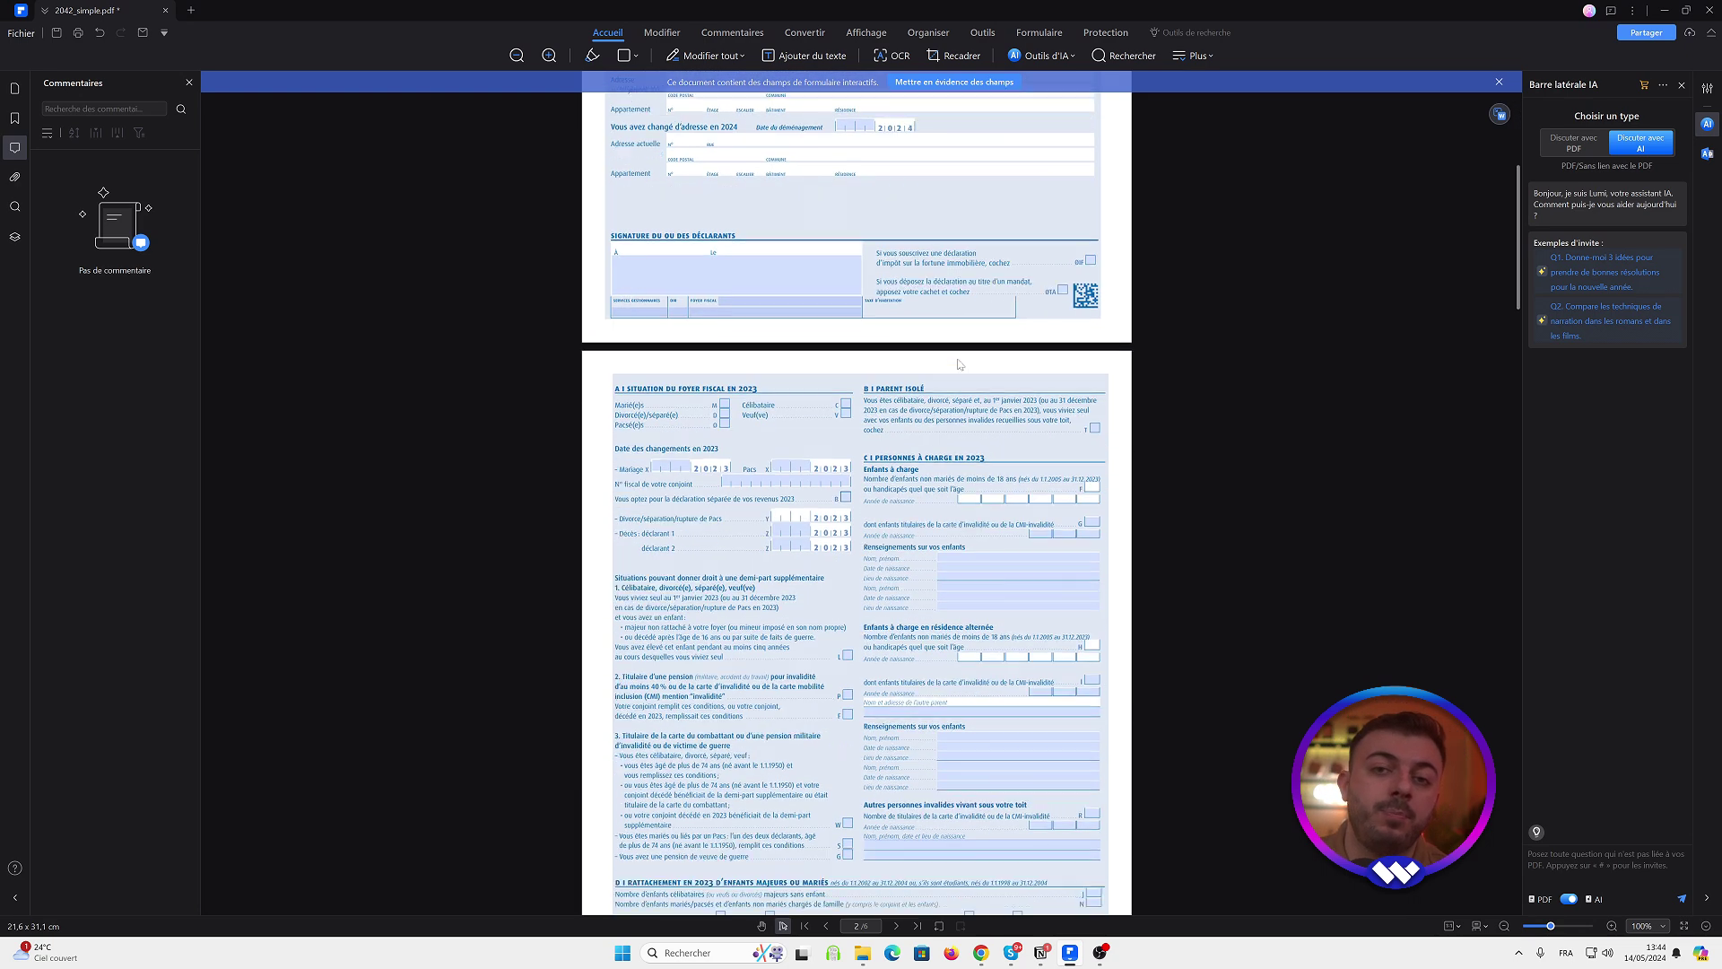
scroll(857, 493, down, 2)
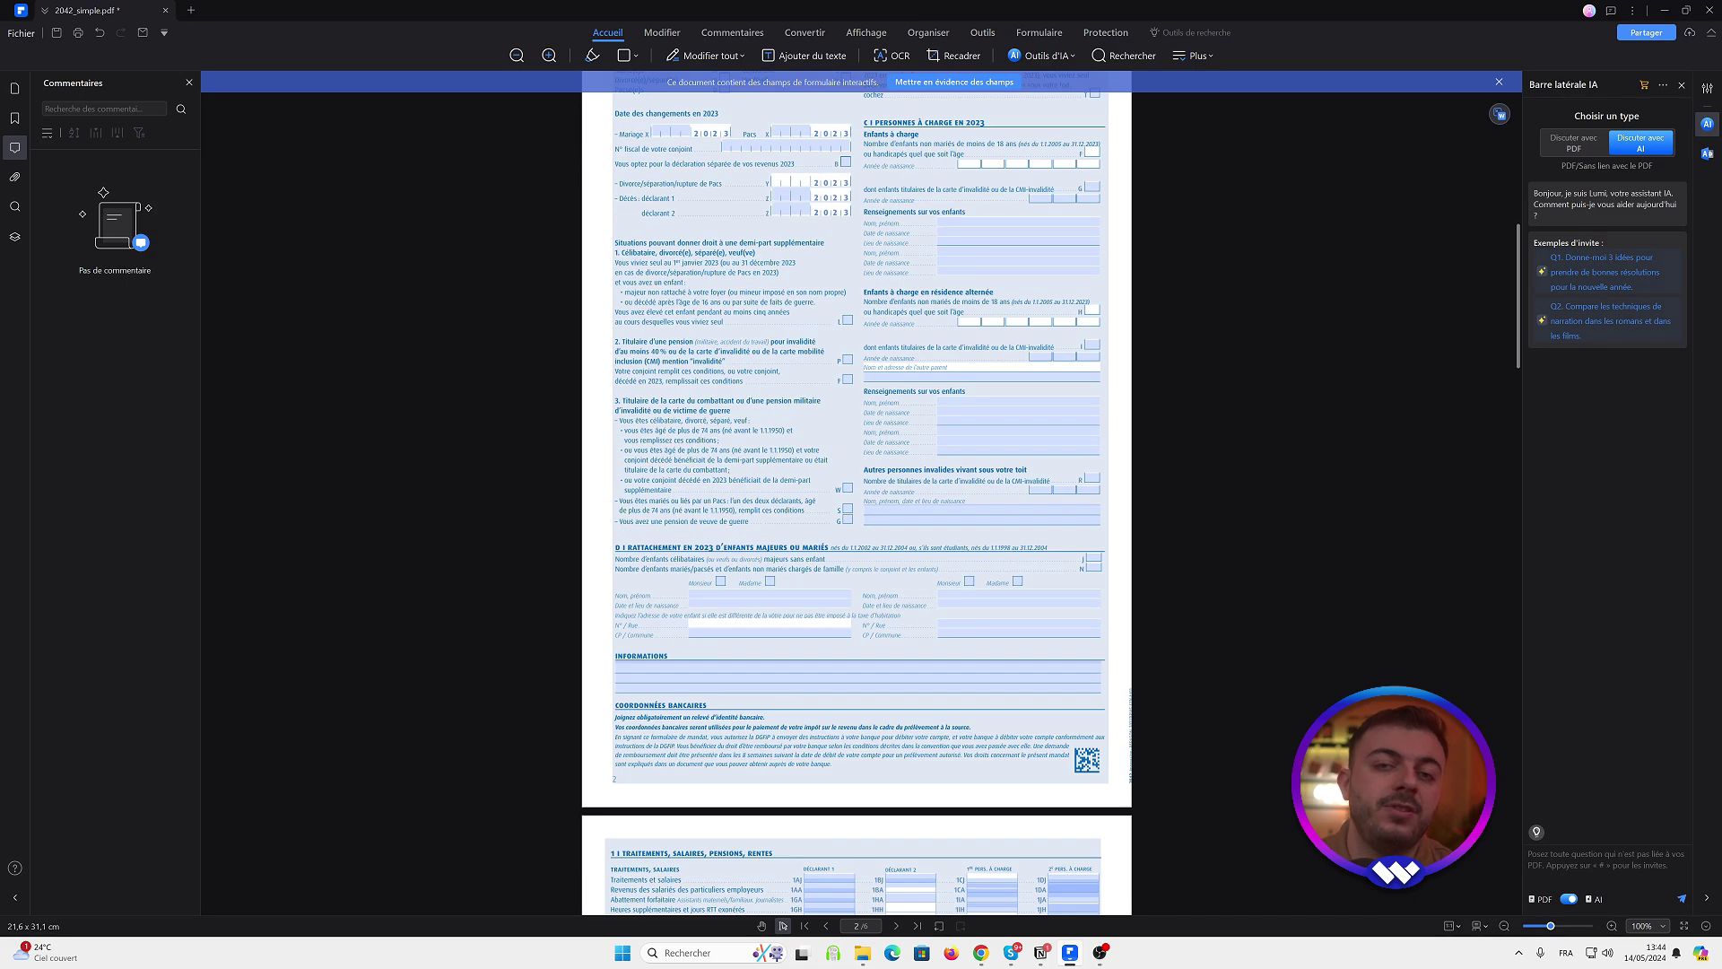
scroll(857, 492, down, 9)
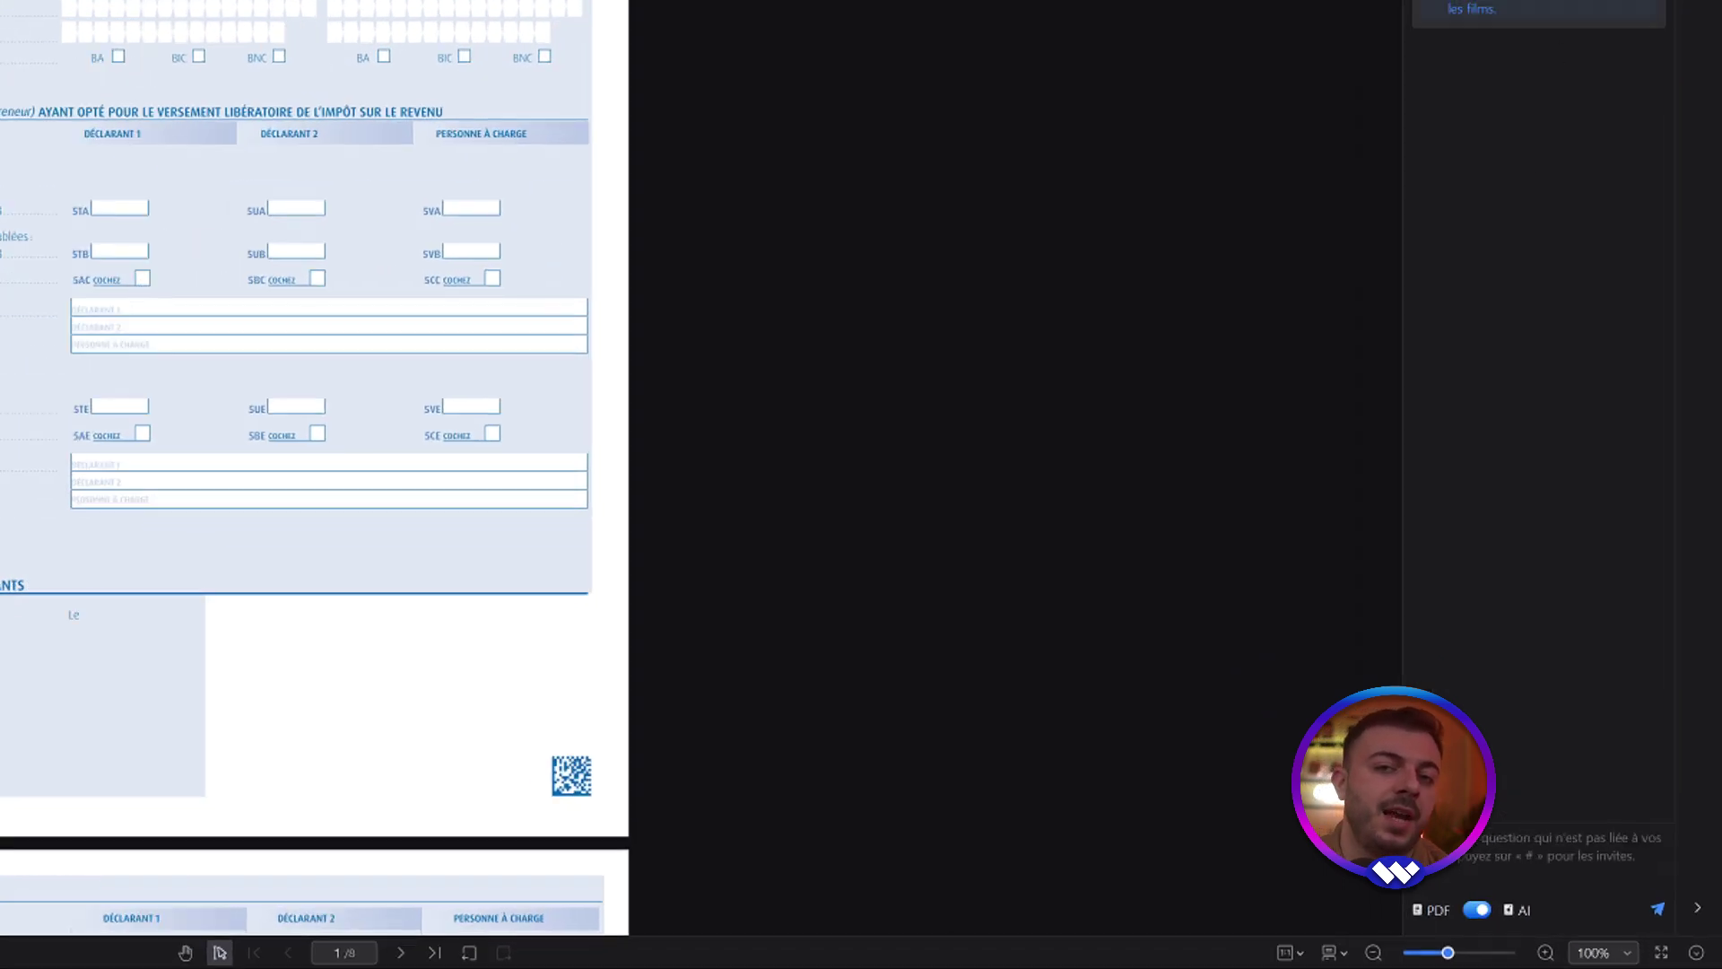
Step: Start a message to the AI assistant with "Salut Lumi, je suis en train de remplir ma déclaration d'impôt 2024 française."
click(1446, 847)
text(Salut Lumi, je suis en train de remplir ma déclaration d'imp)
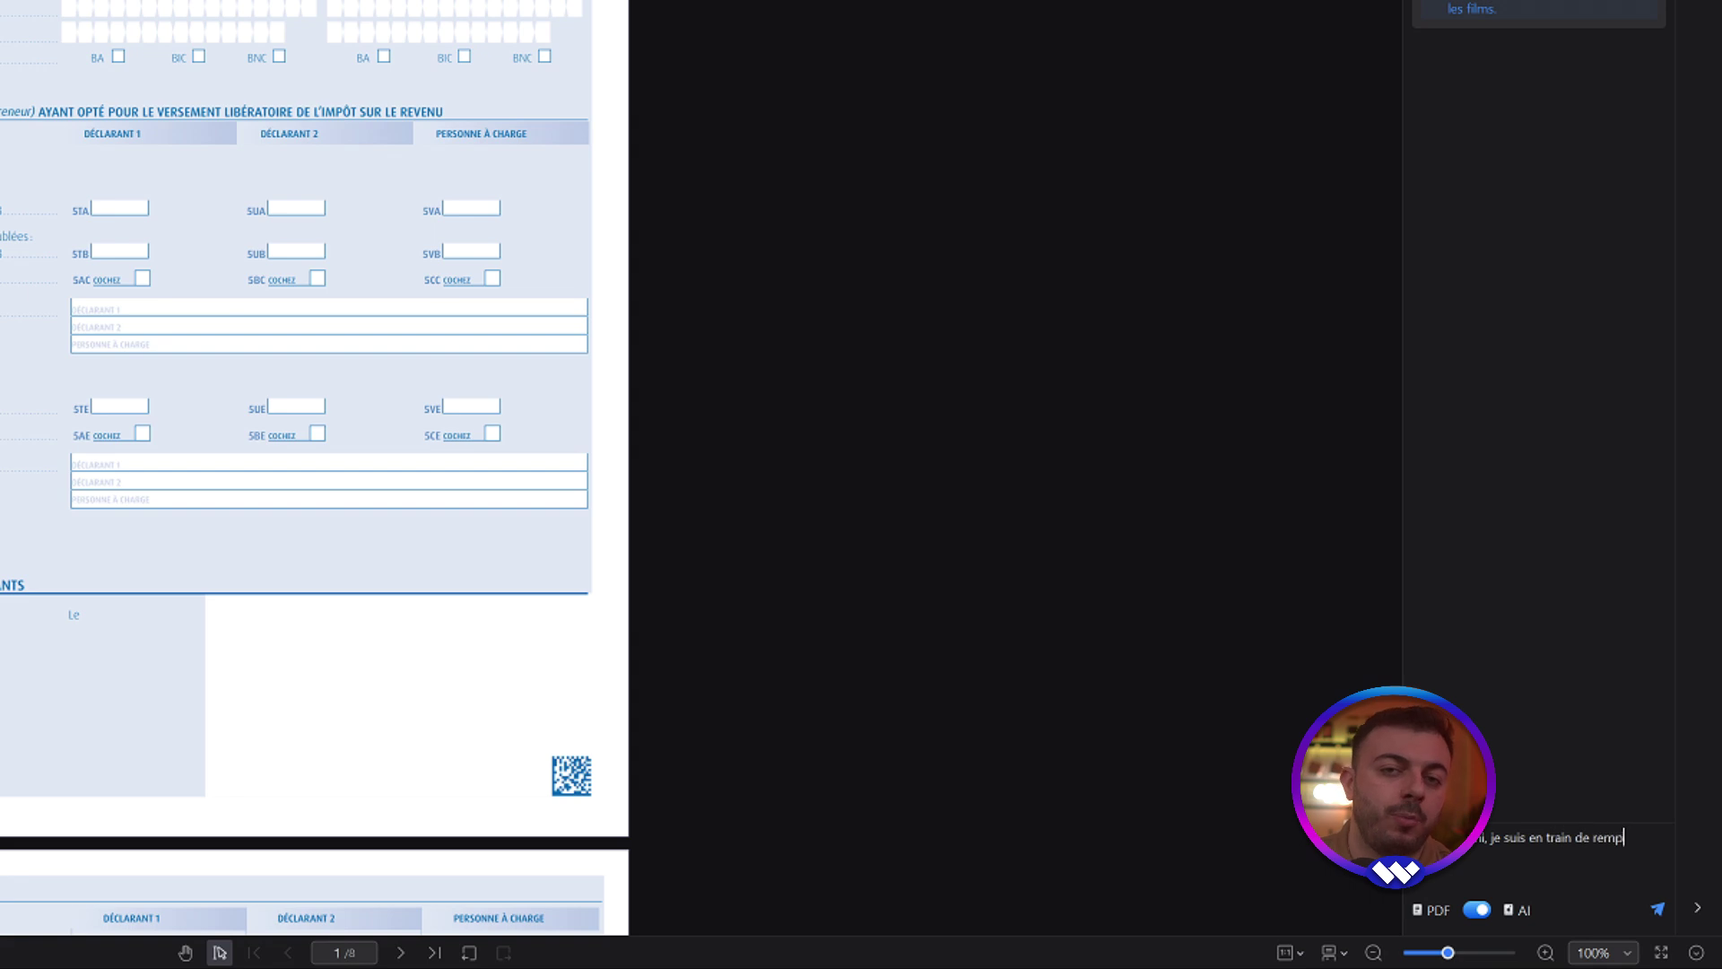
text(ôt 2024.)
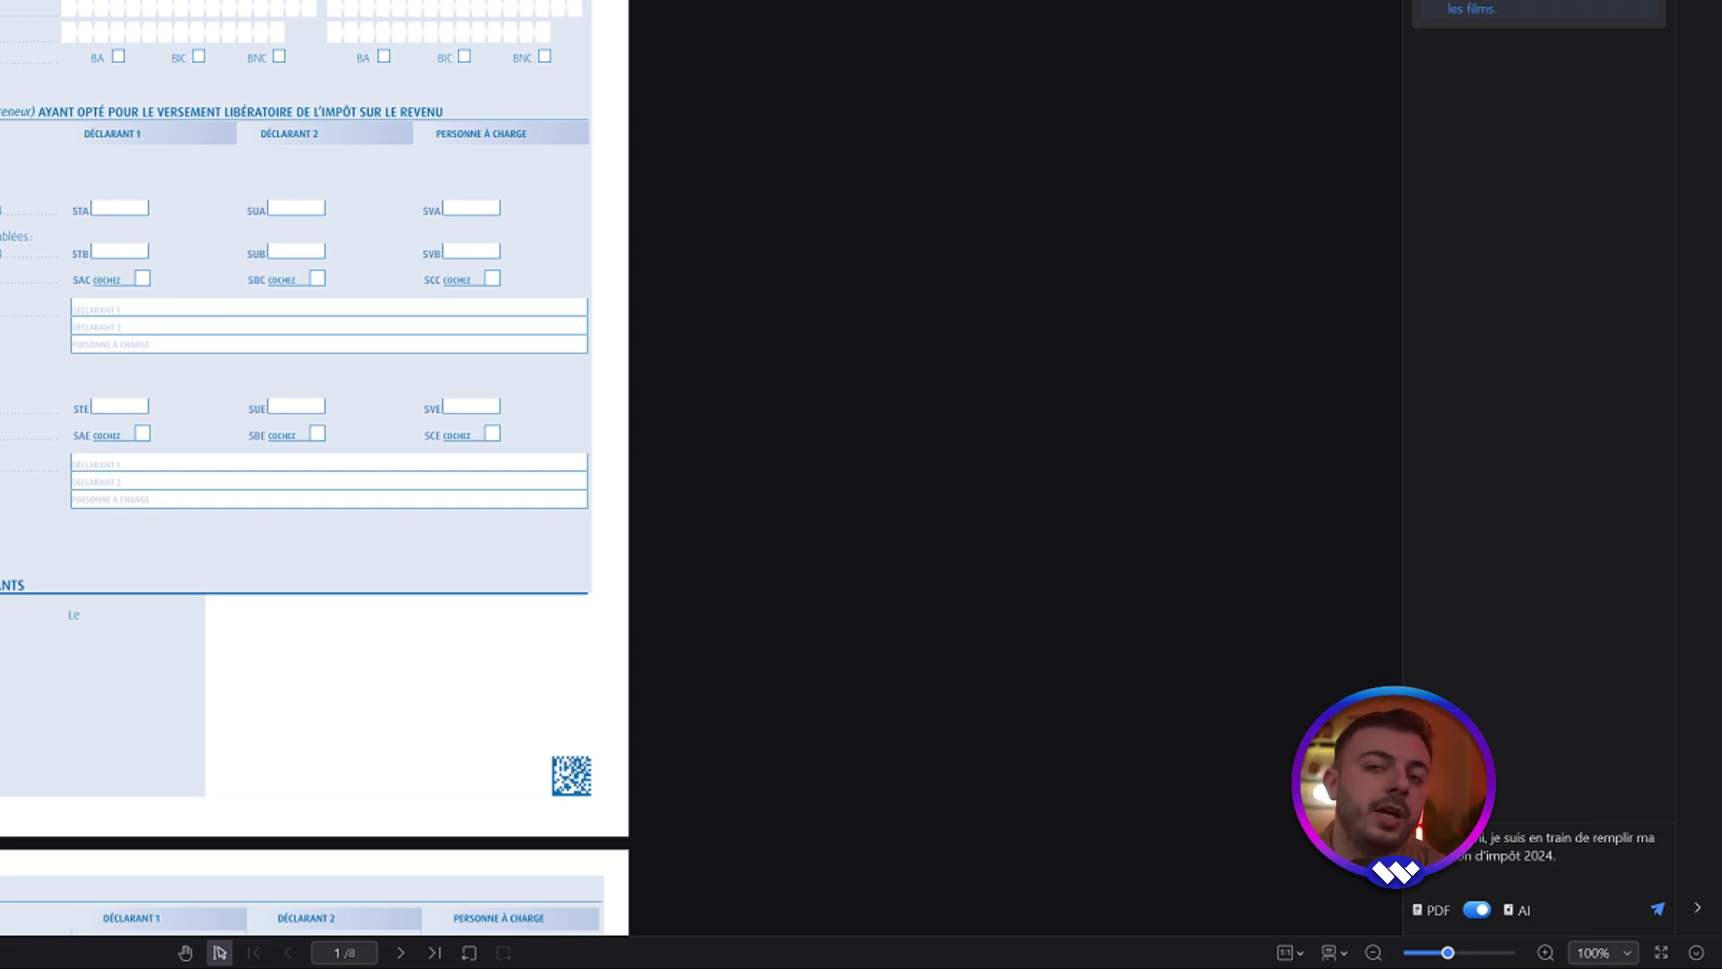
key(shift+Return)
text(Je suis face a une case, la)
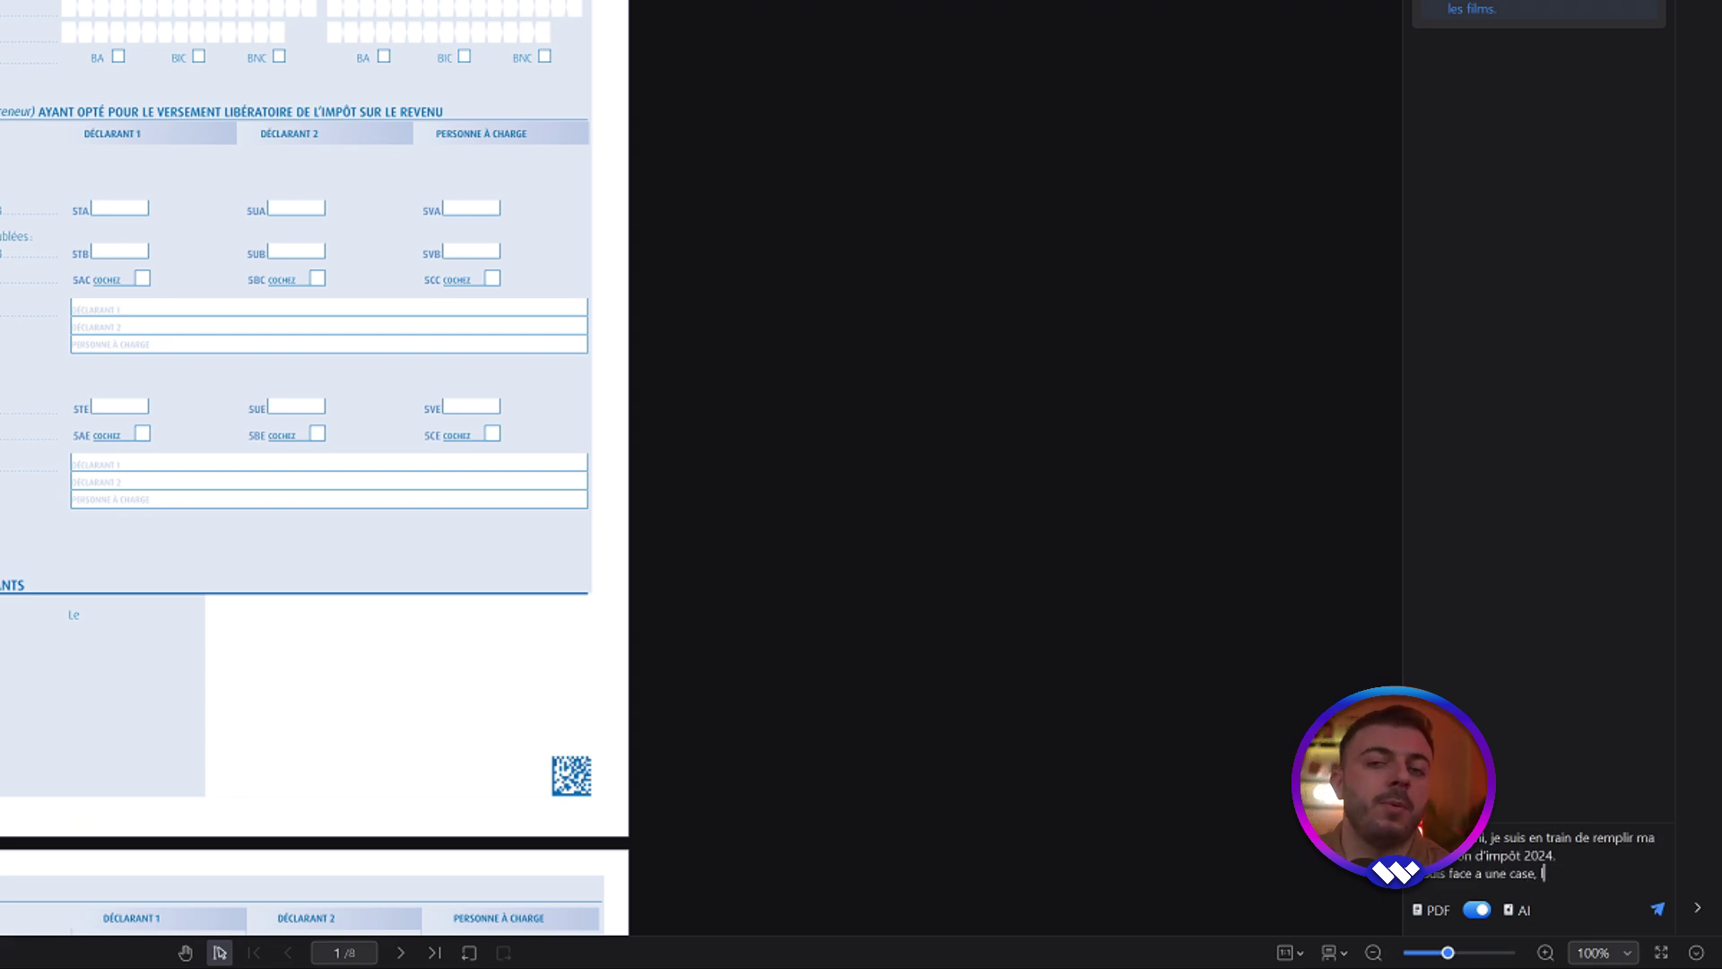
key(Up)
text(française)
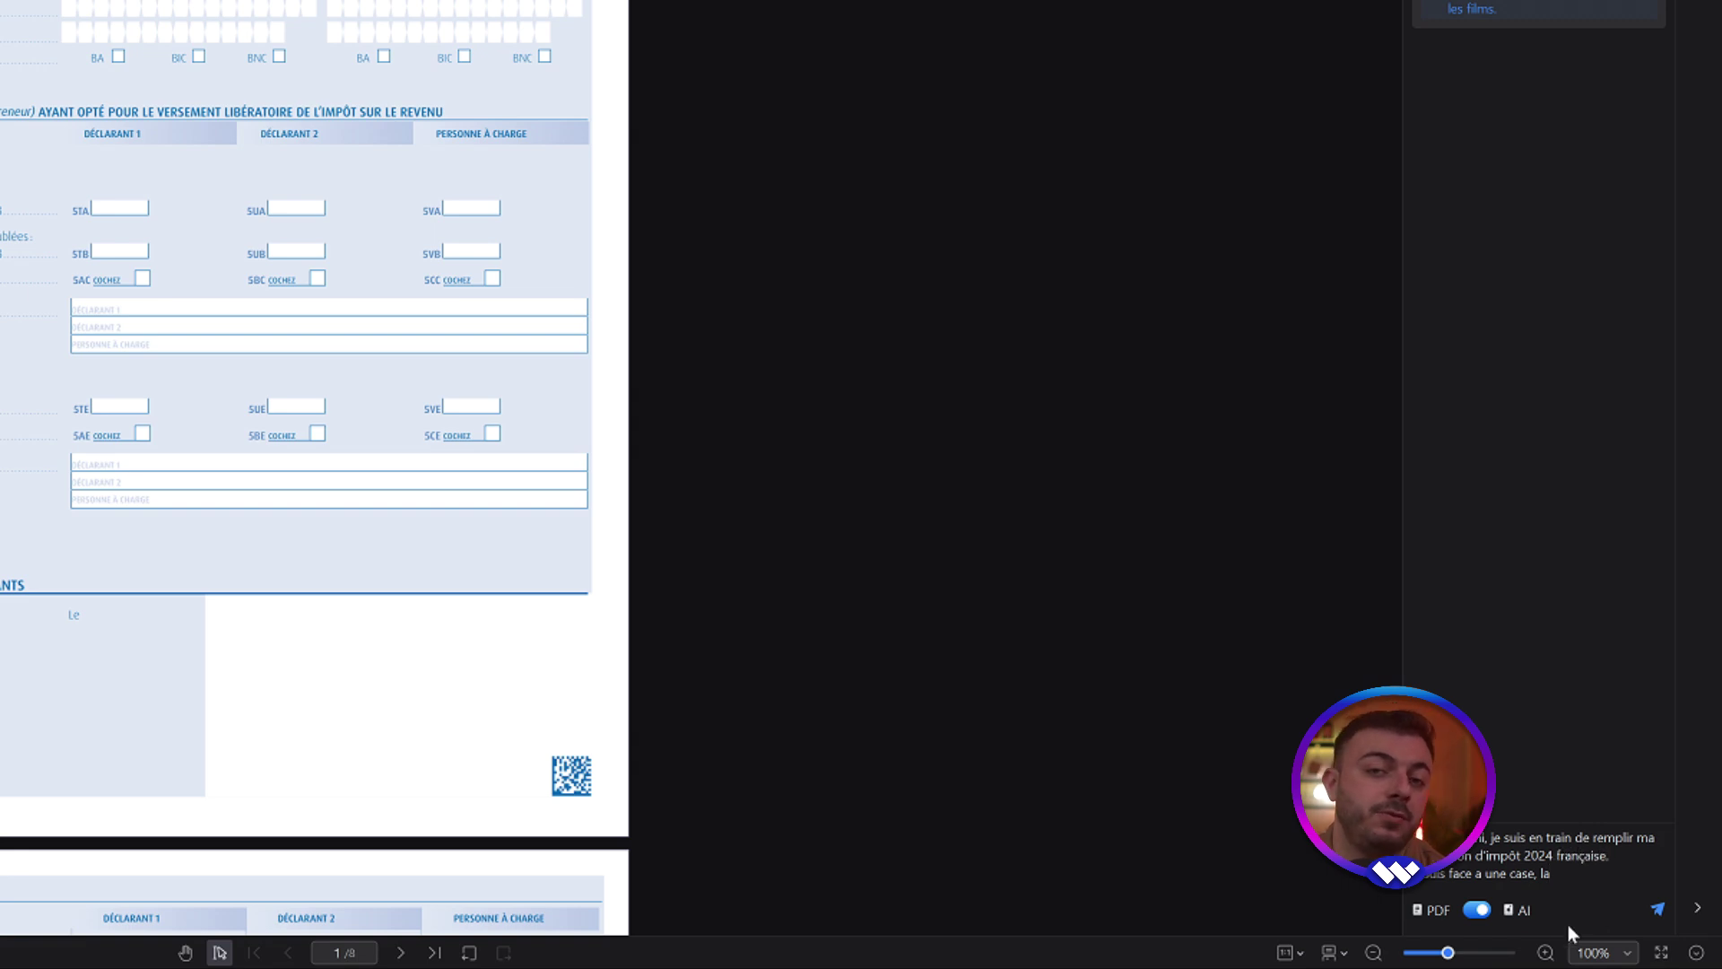
Step: Reword the message's second sentence as "Je suis face à une case nommée "SAC" "Examen de conformité Fiscale""
key(Down)
text(case nommée ")
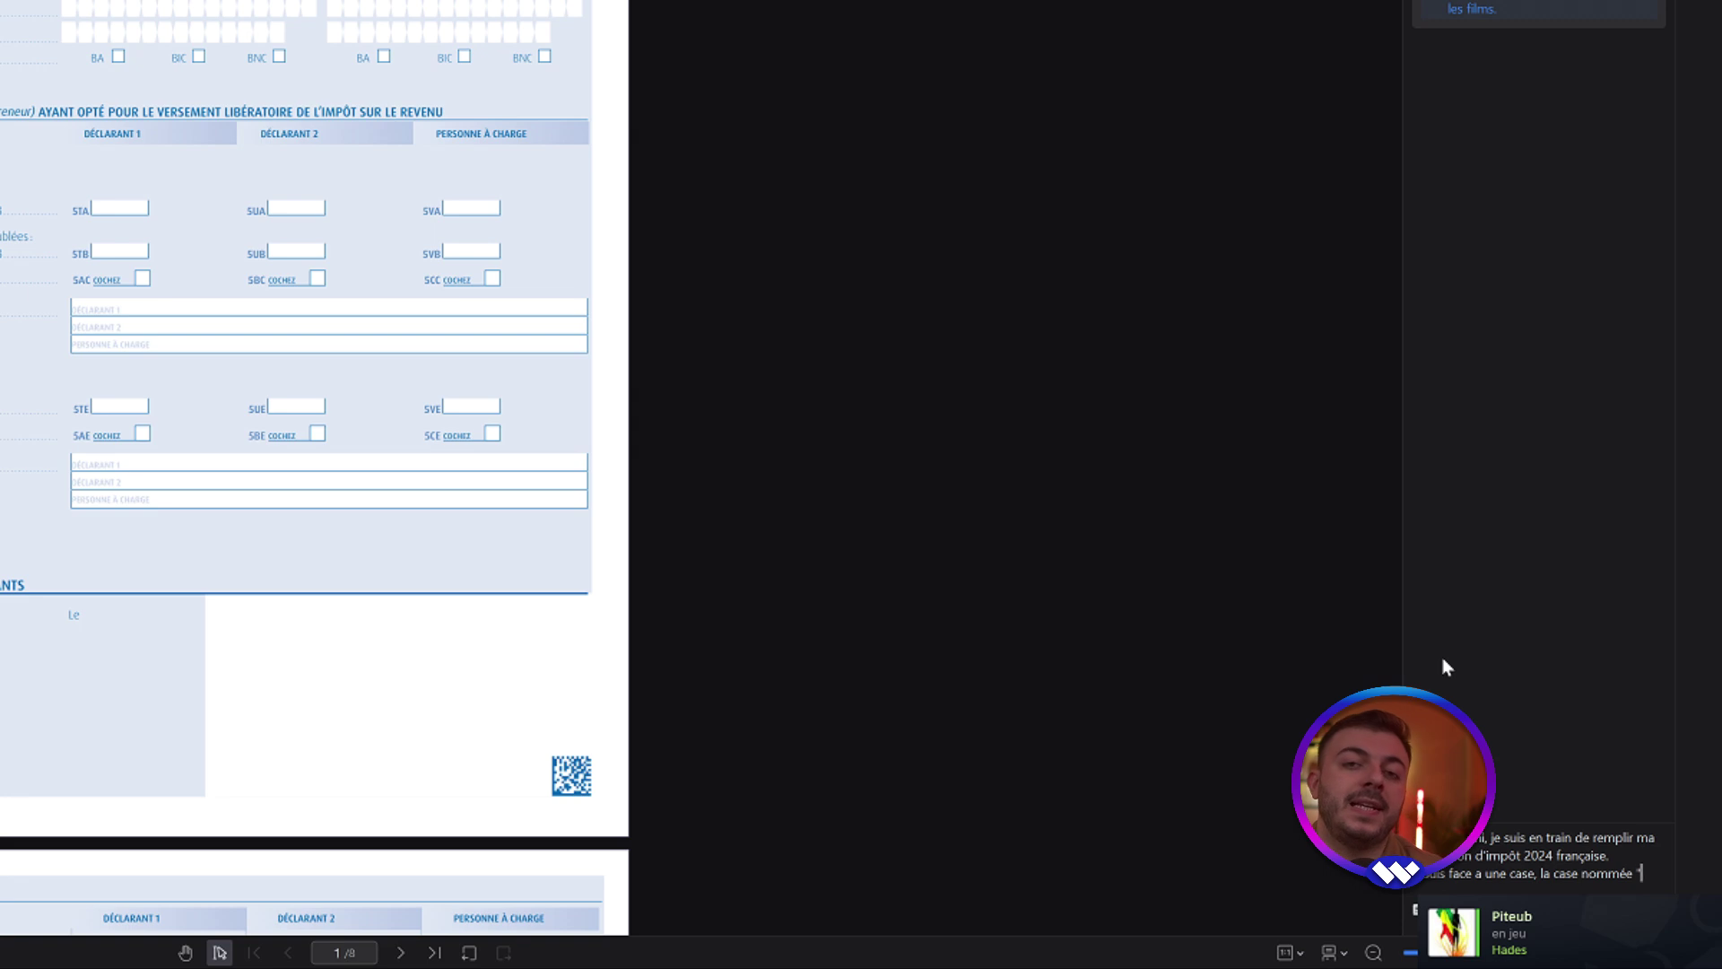
key(shift+Home)
text(Je suis face à une case nommée "SAC)
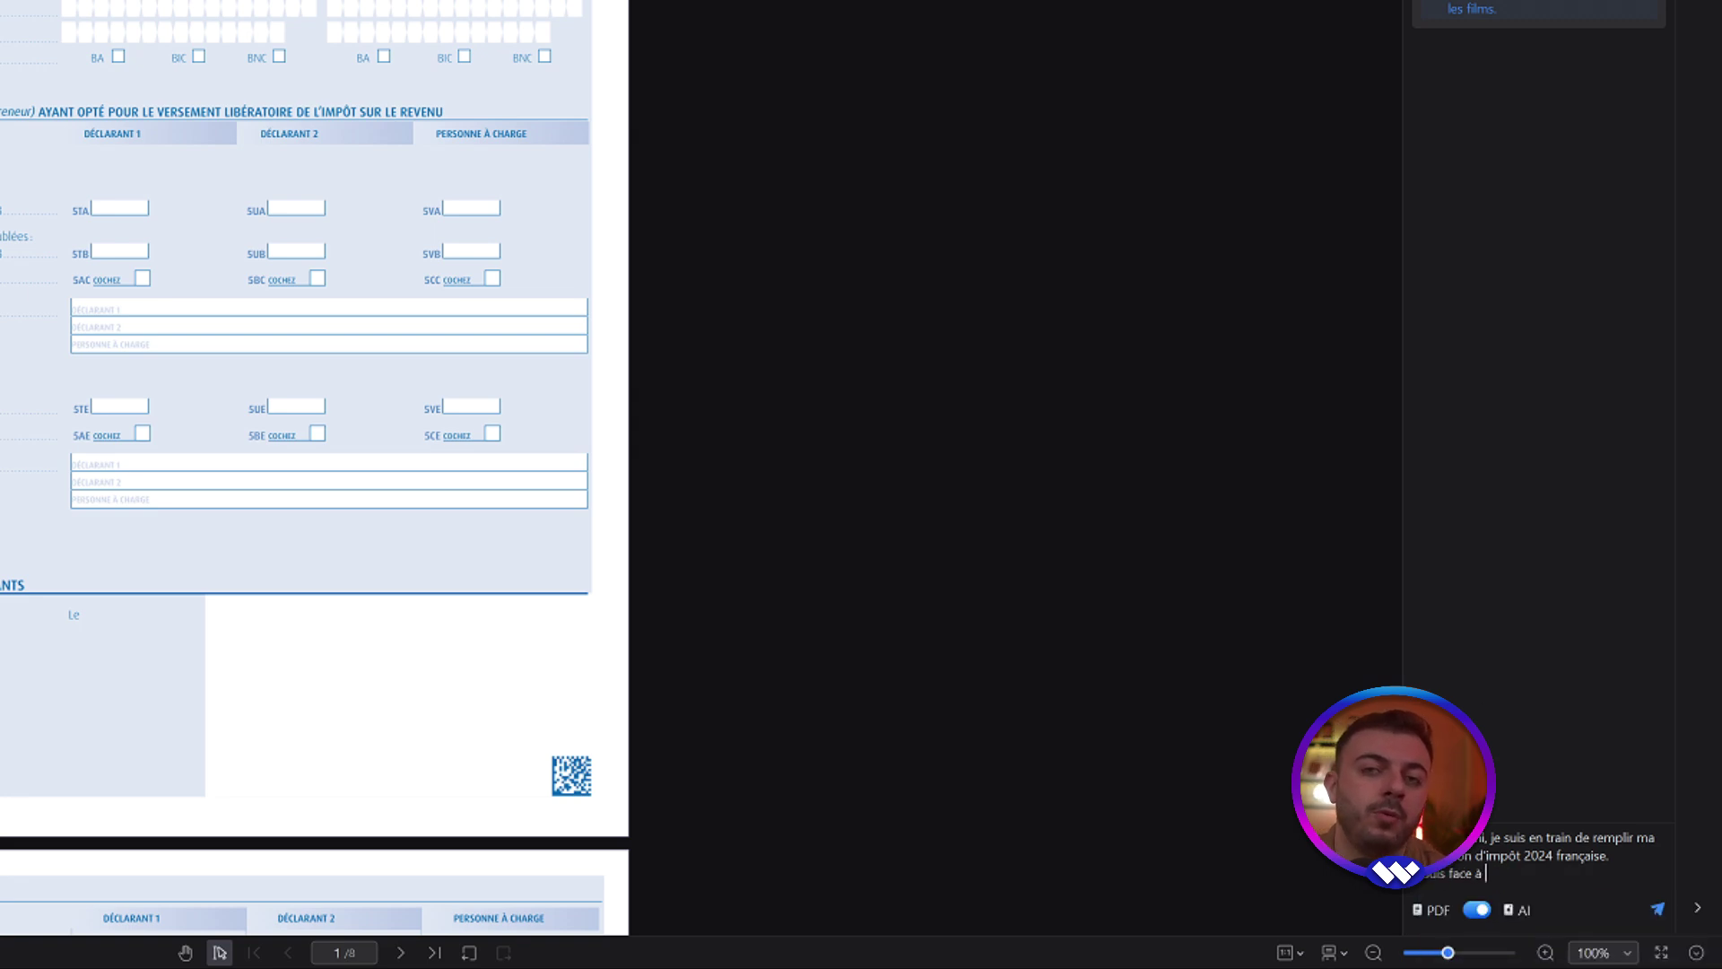
text("SAC")
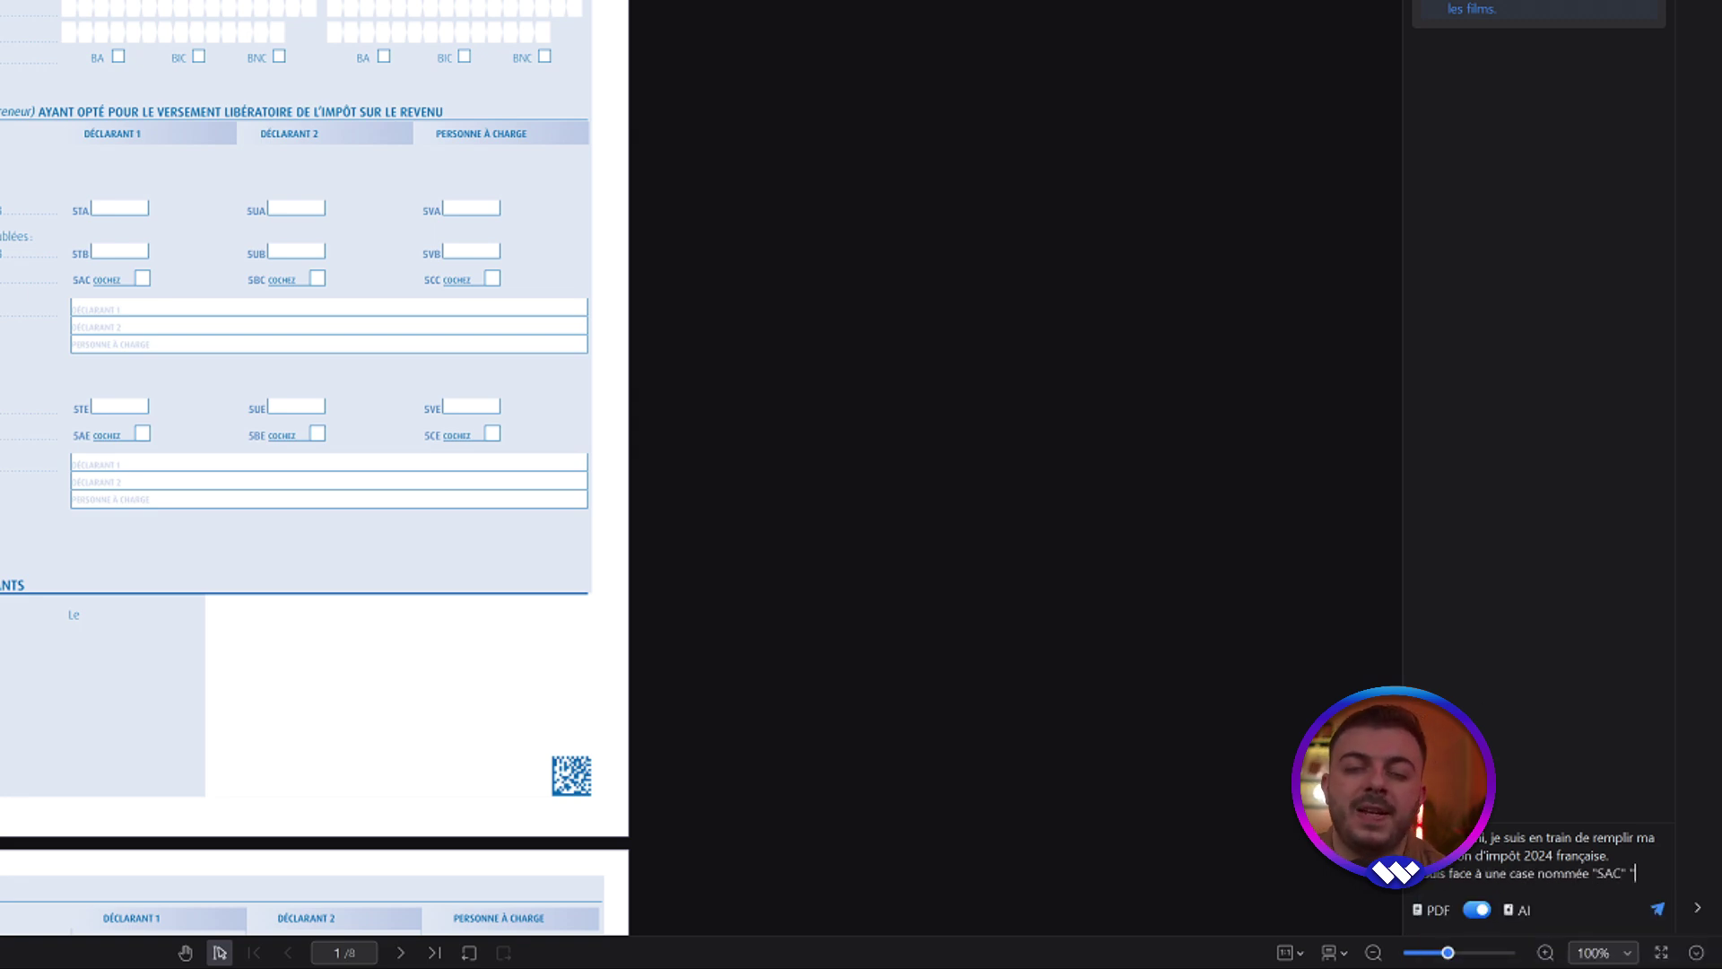
key(shift+Return)
text(Examen de conformité Fiscale")
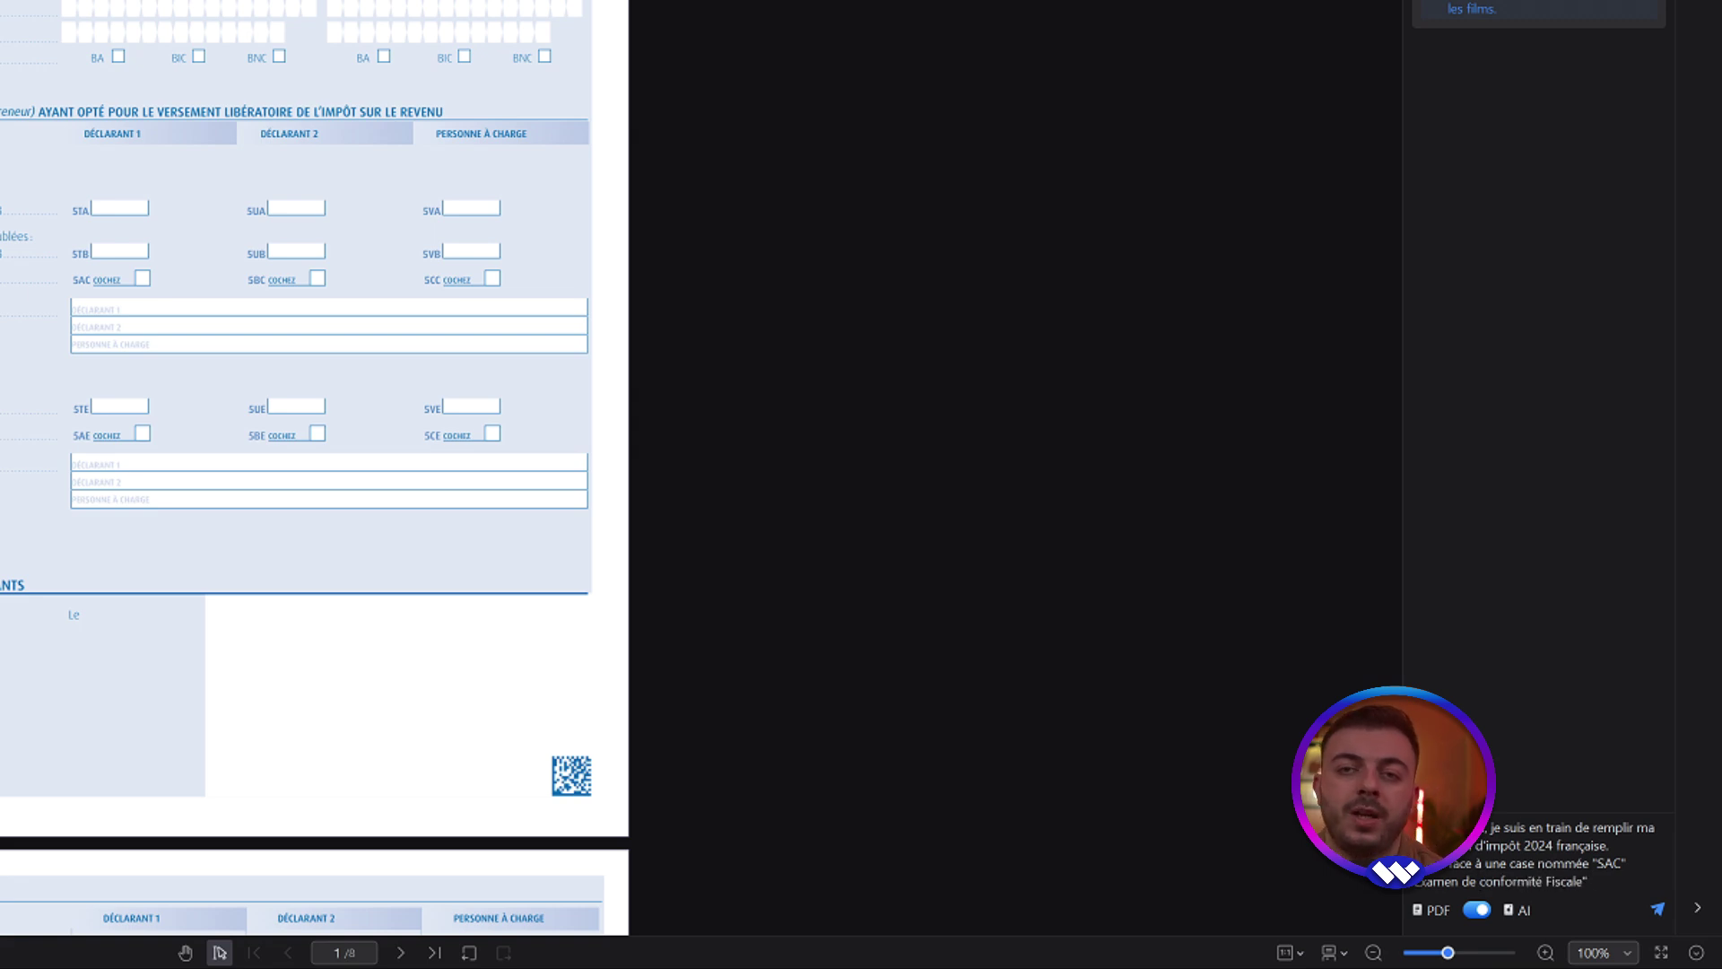
Step: Add the question "Peux tu m'expliquer ce qu'est cette case et ce qu'elle signifie ?" and send the message to the AI assistant
key(shift+Return)
text(Peux tu m'expliquer ce qu'est cette case et ce qu'elle )
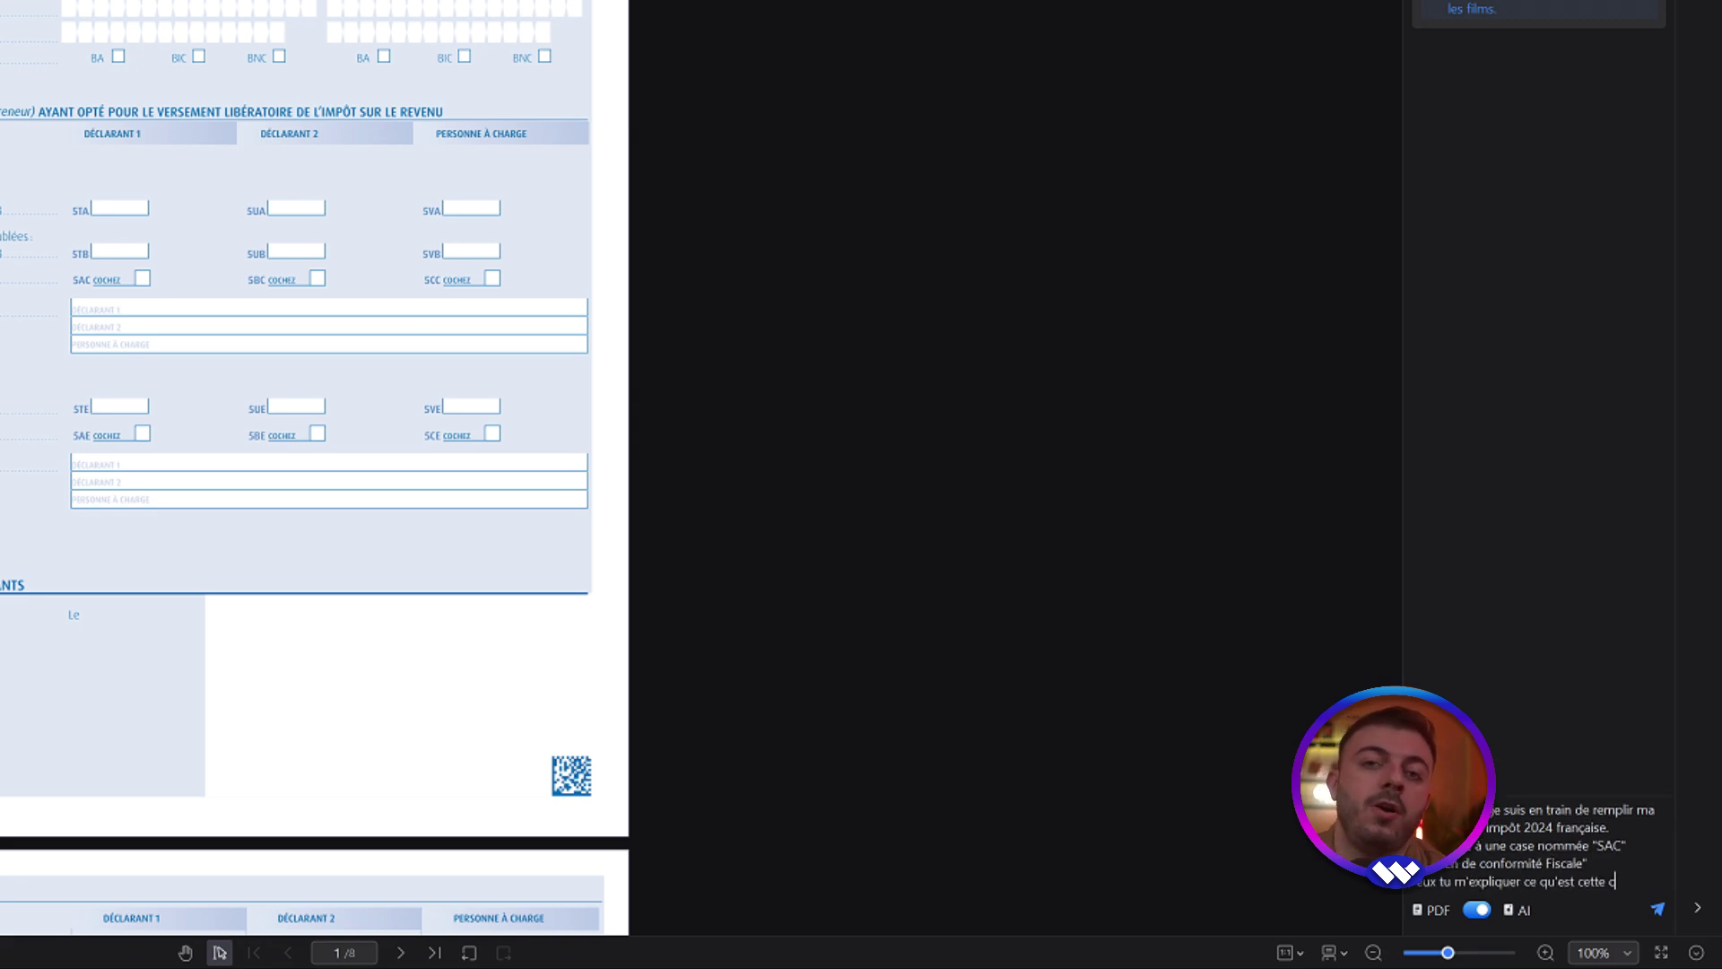
text(signifie ?)
key(Return)
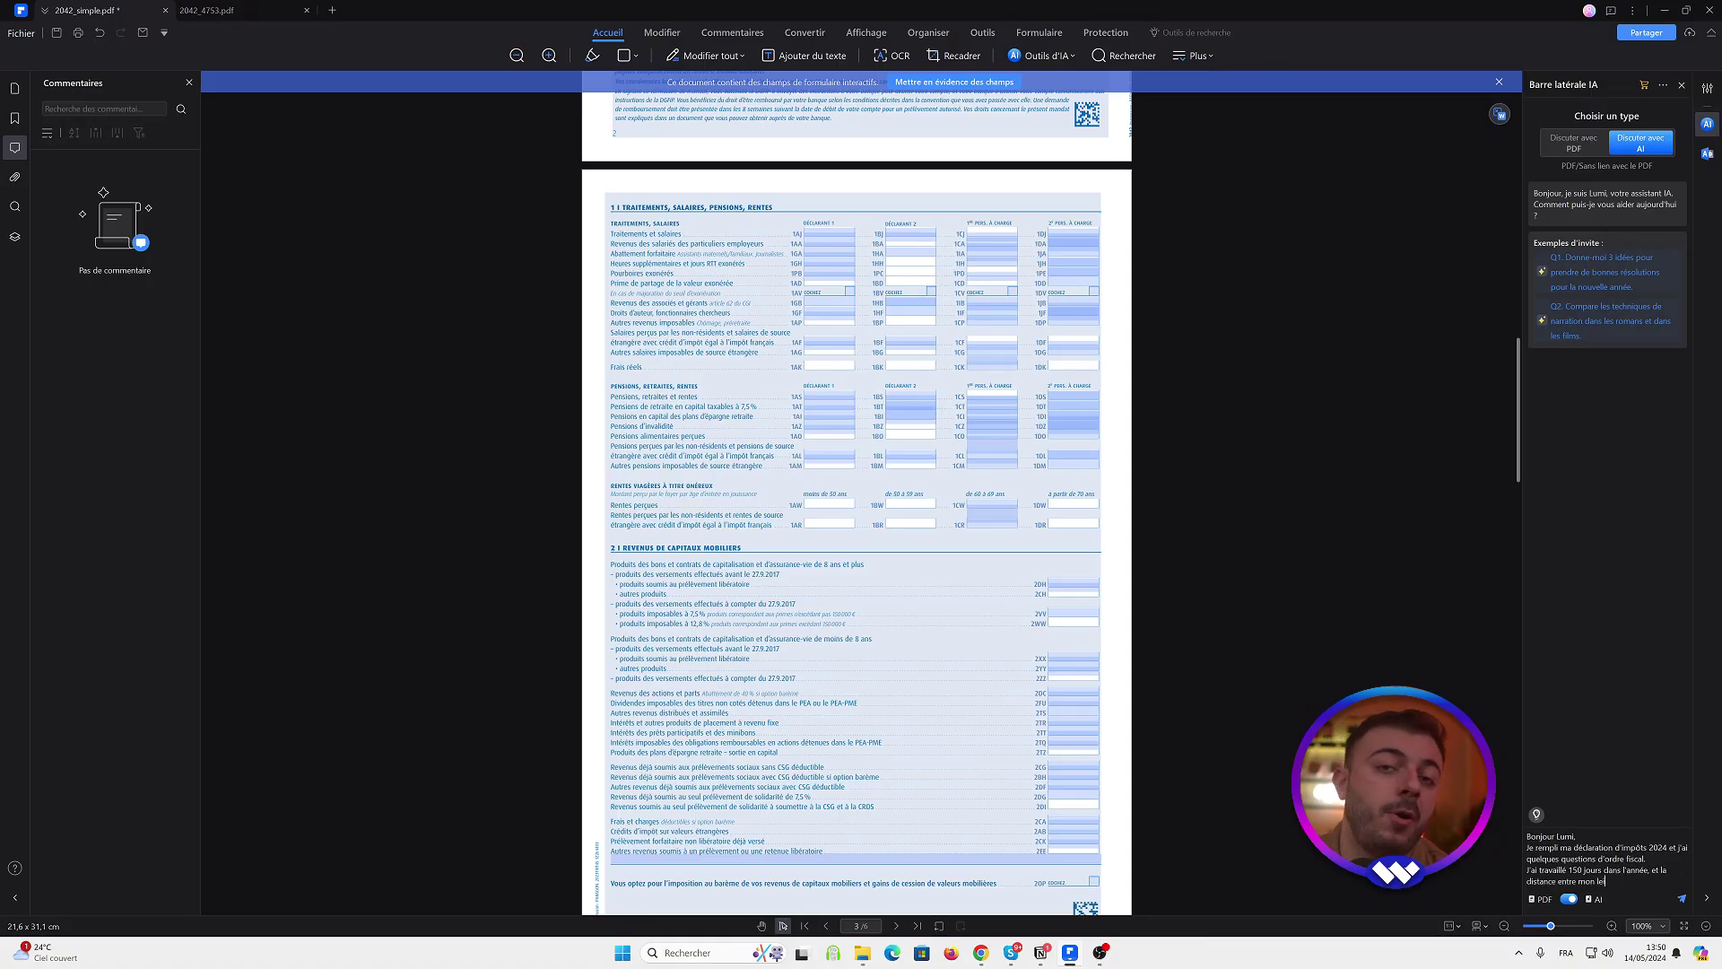
Step: Complete the AI message's sentence about the distance between workplace and home with "domicile est de 30 km."
text(domicile)
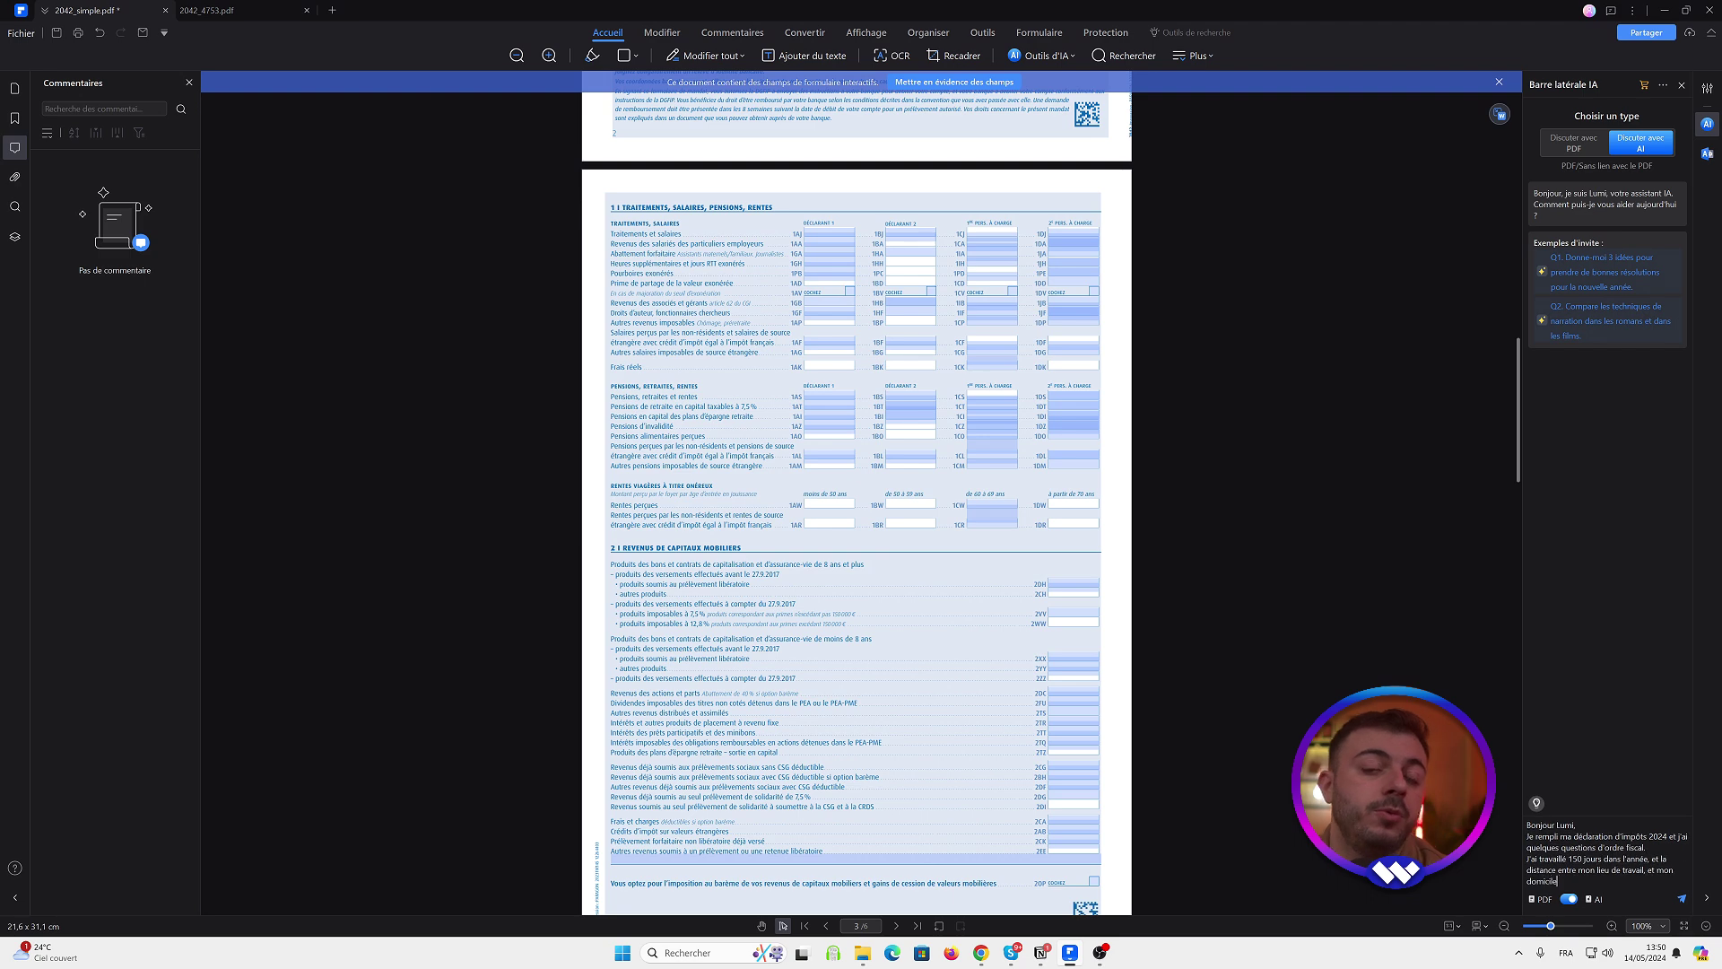
text( est de 30 km.)
key(shift+Return)
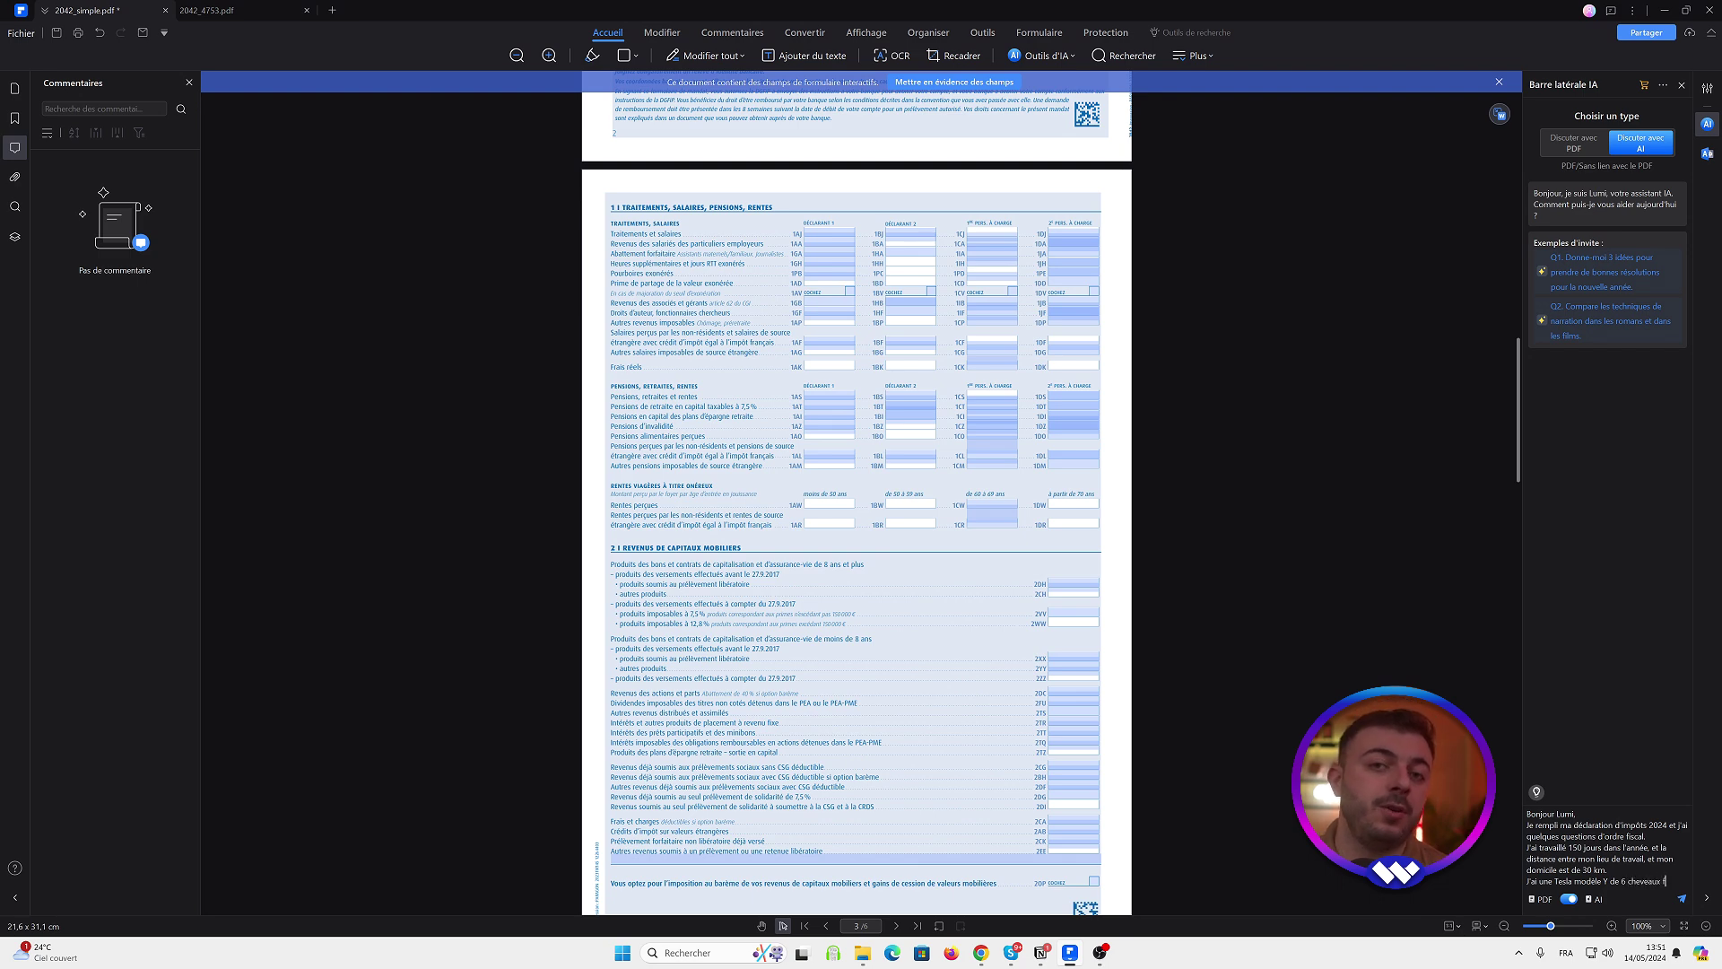
Step: Ask the AI for the total yearly indemnité kilométrique, describing the Tesla as "qui est un véhicule electrique de 6 cheveaux fiscaux", and send it
text(peut tu me calculer l'indemnité kilométriqu)
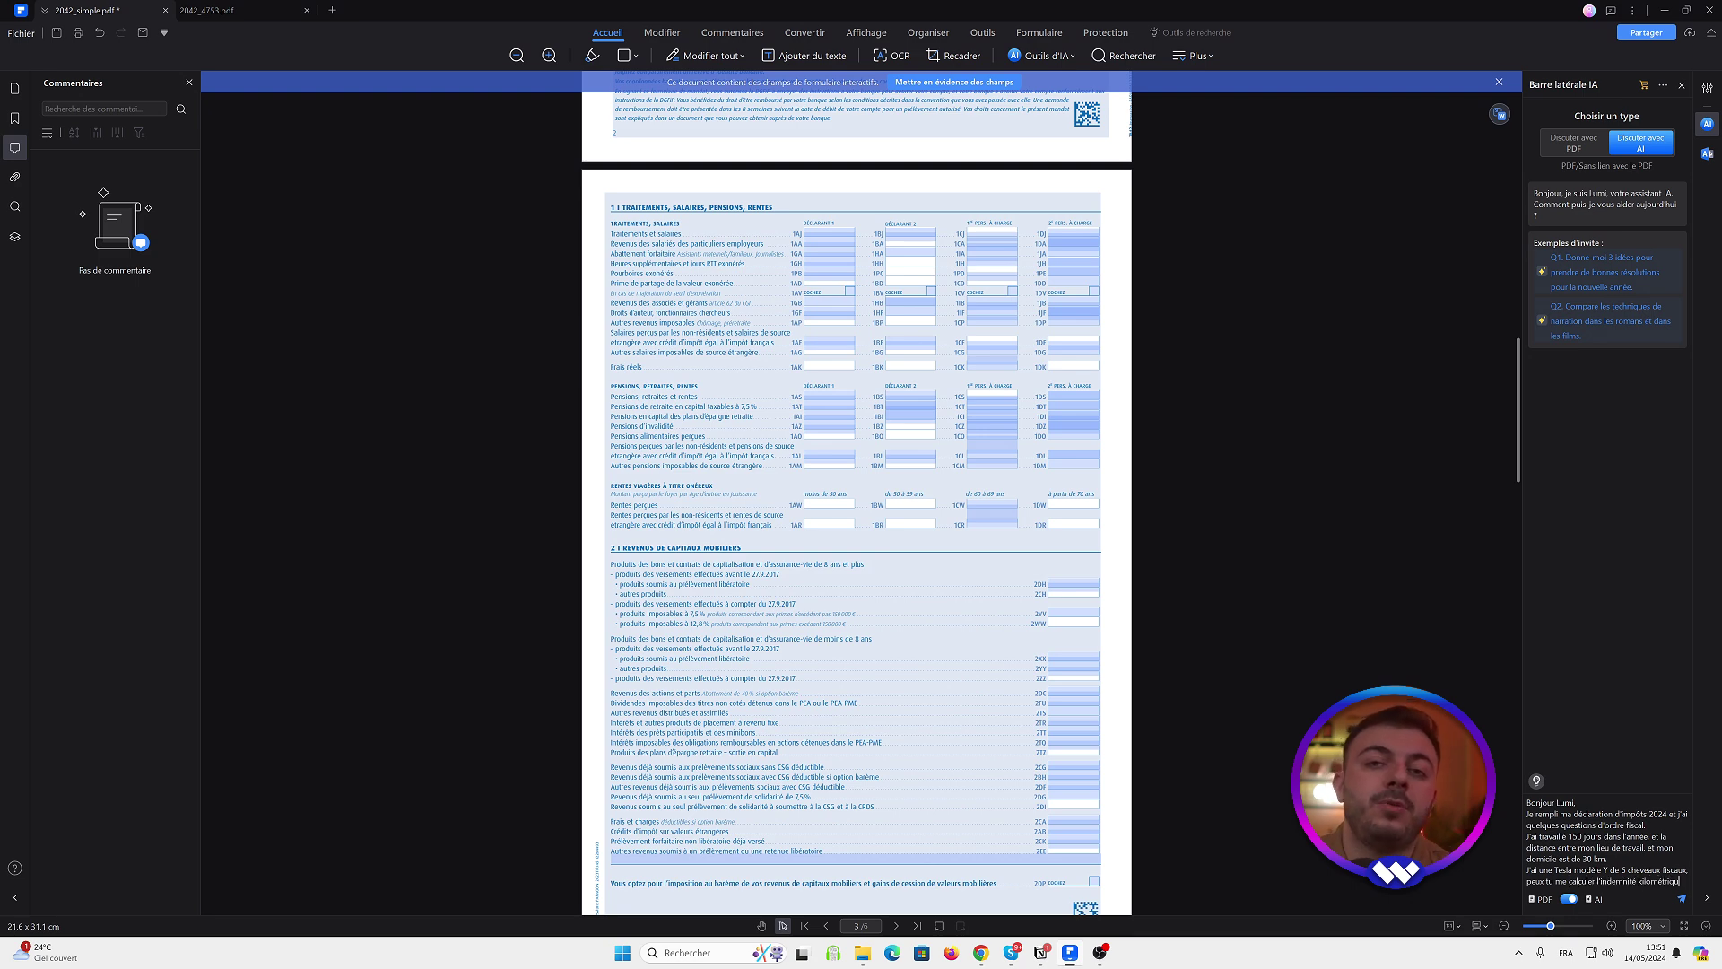
text(e totale à l'année avec ce véhicule ?)
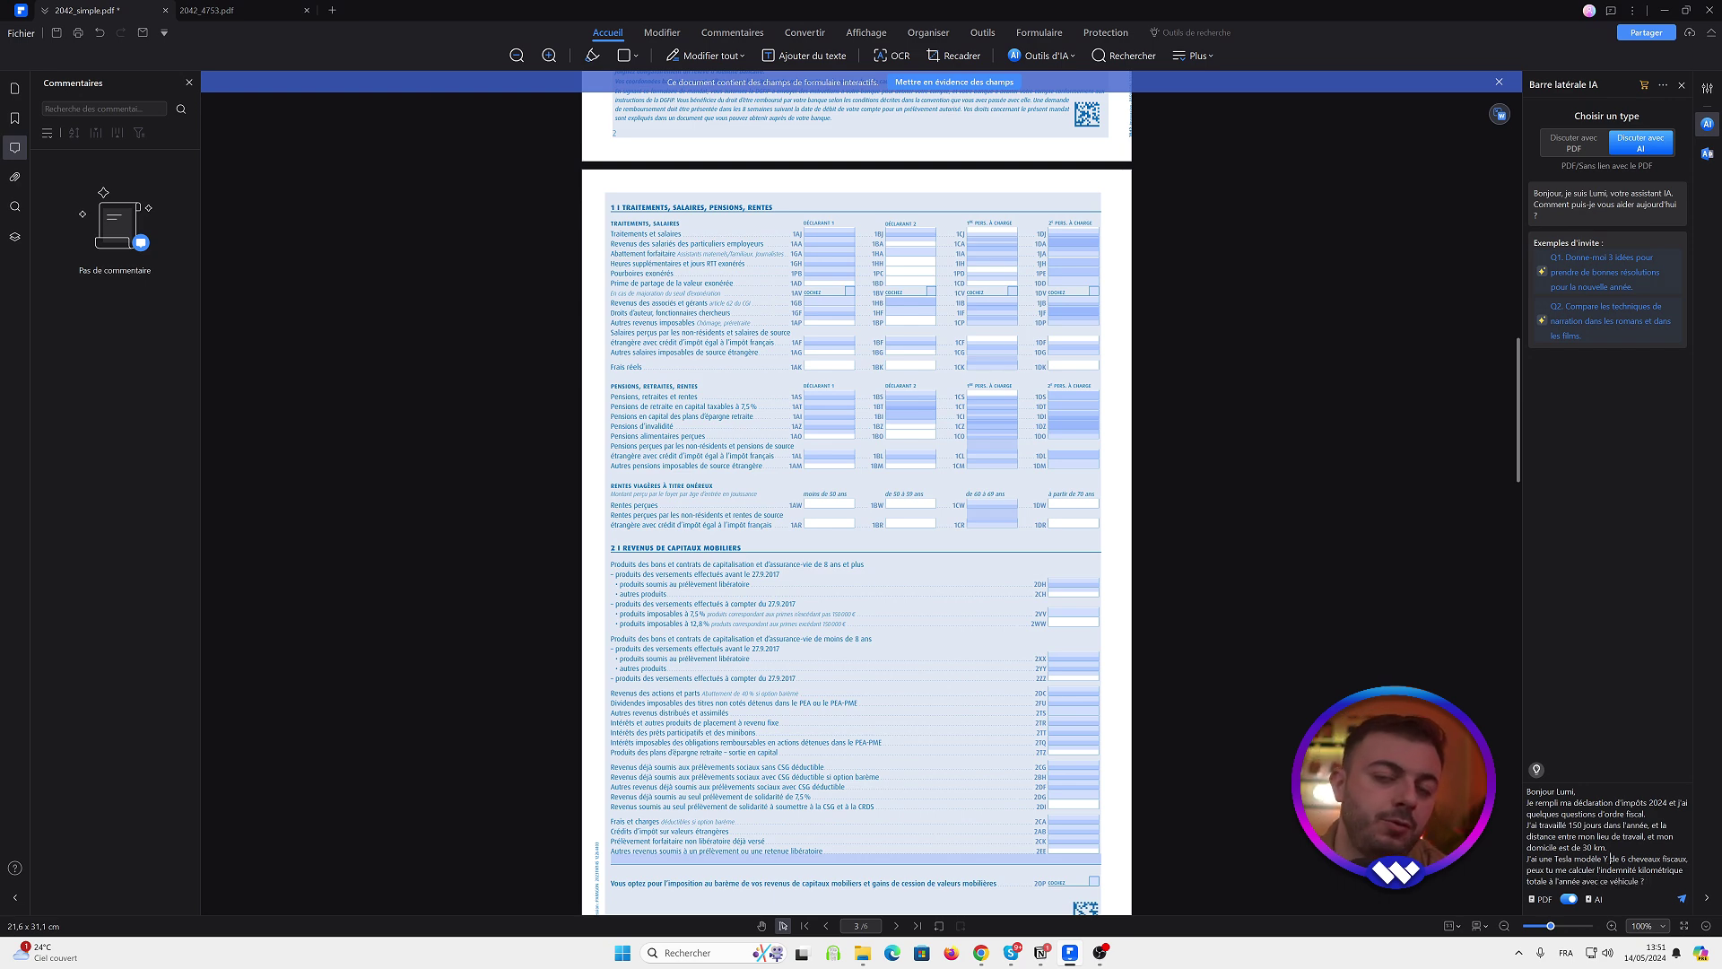
text(qui est un véhicule electrique de)
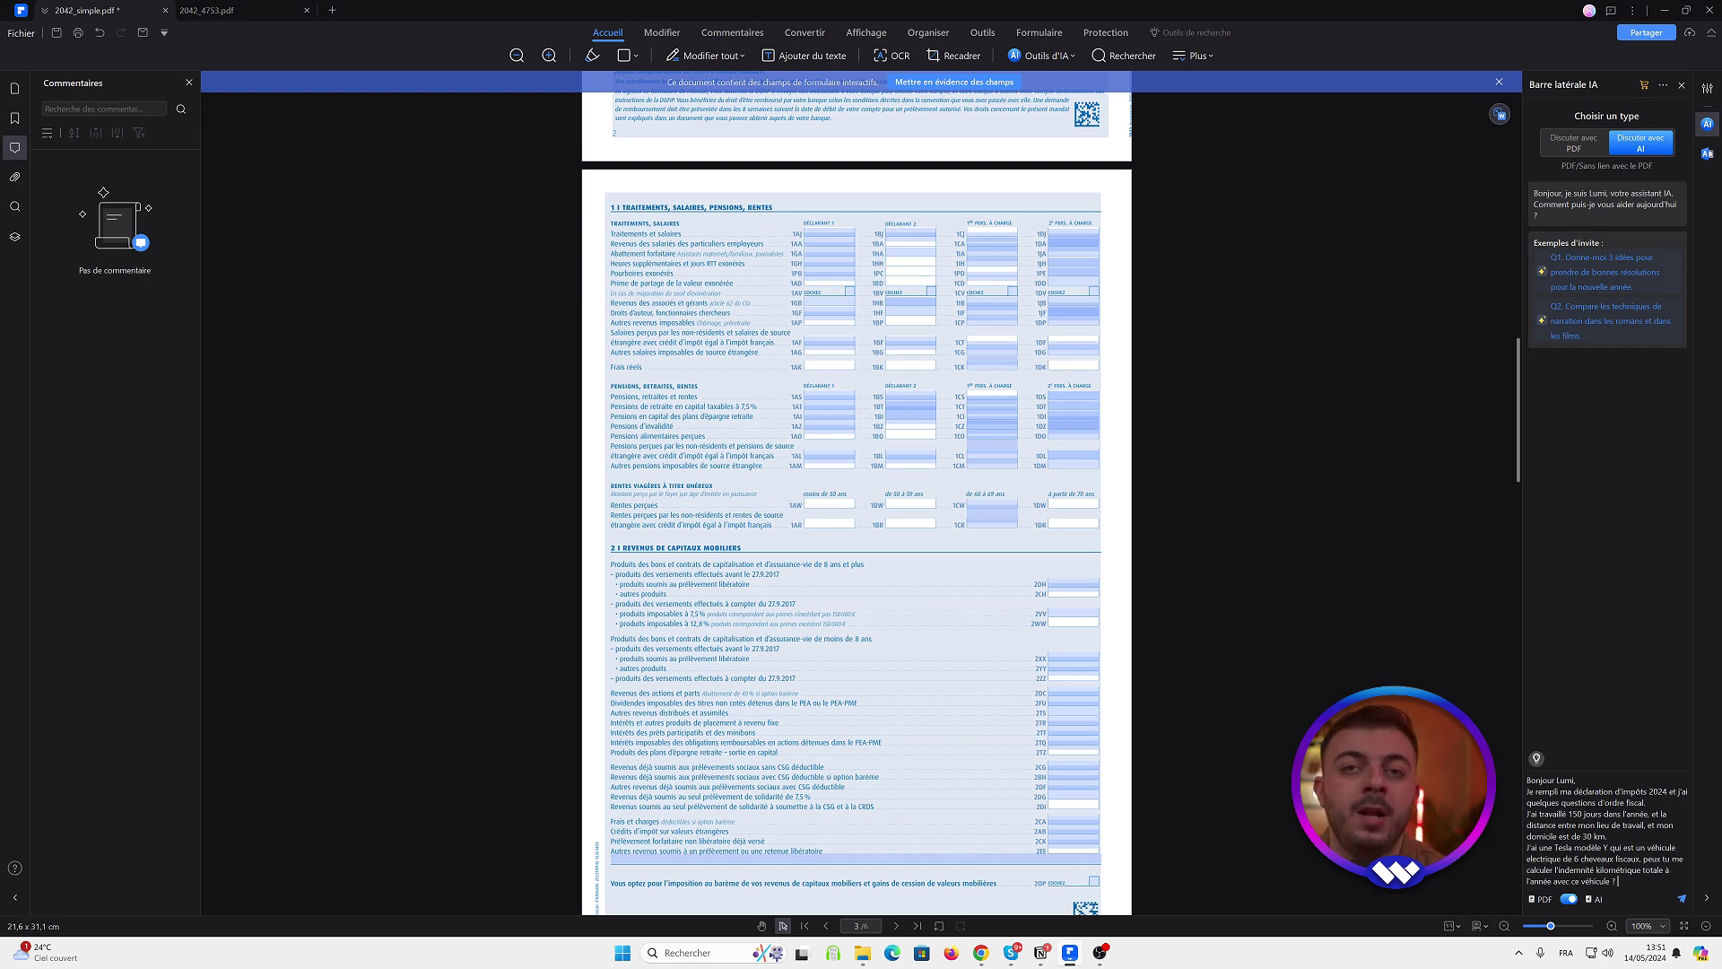
key(Return)
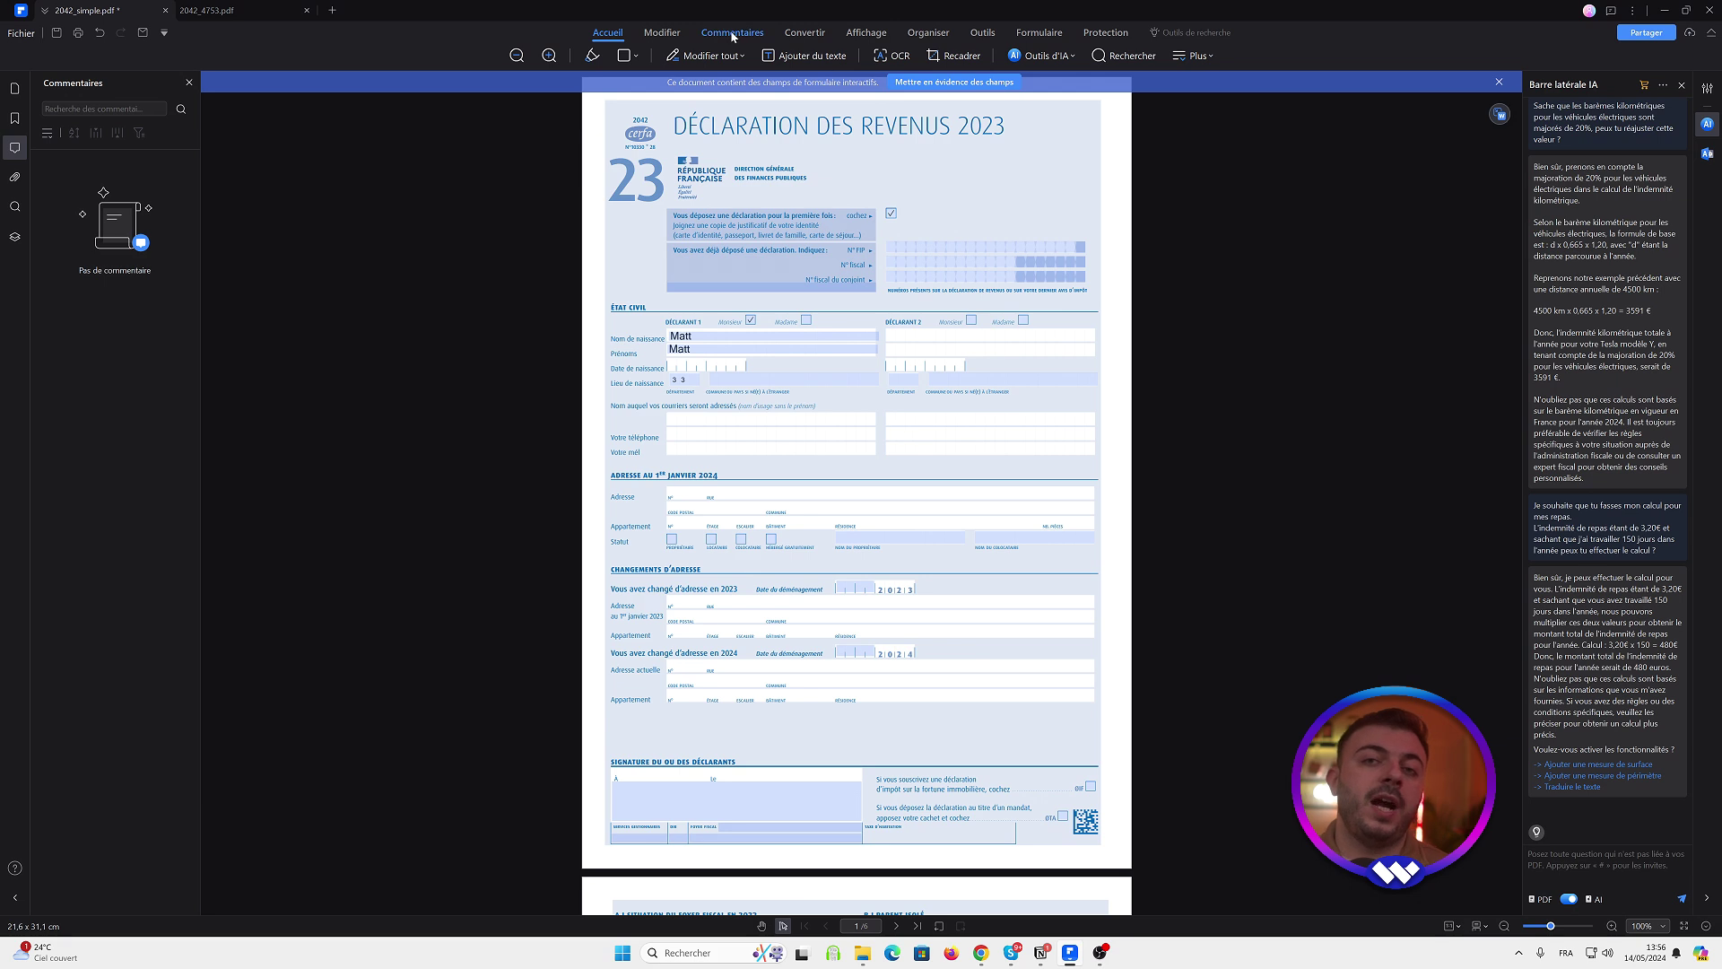
Step: Draw an M-shaped handwritten signature and place it, adjusted to fit, in the declarants' signature box on page 1
click(732, 32)
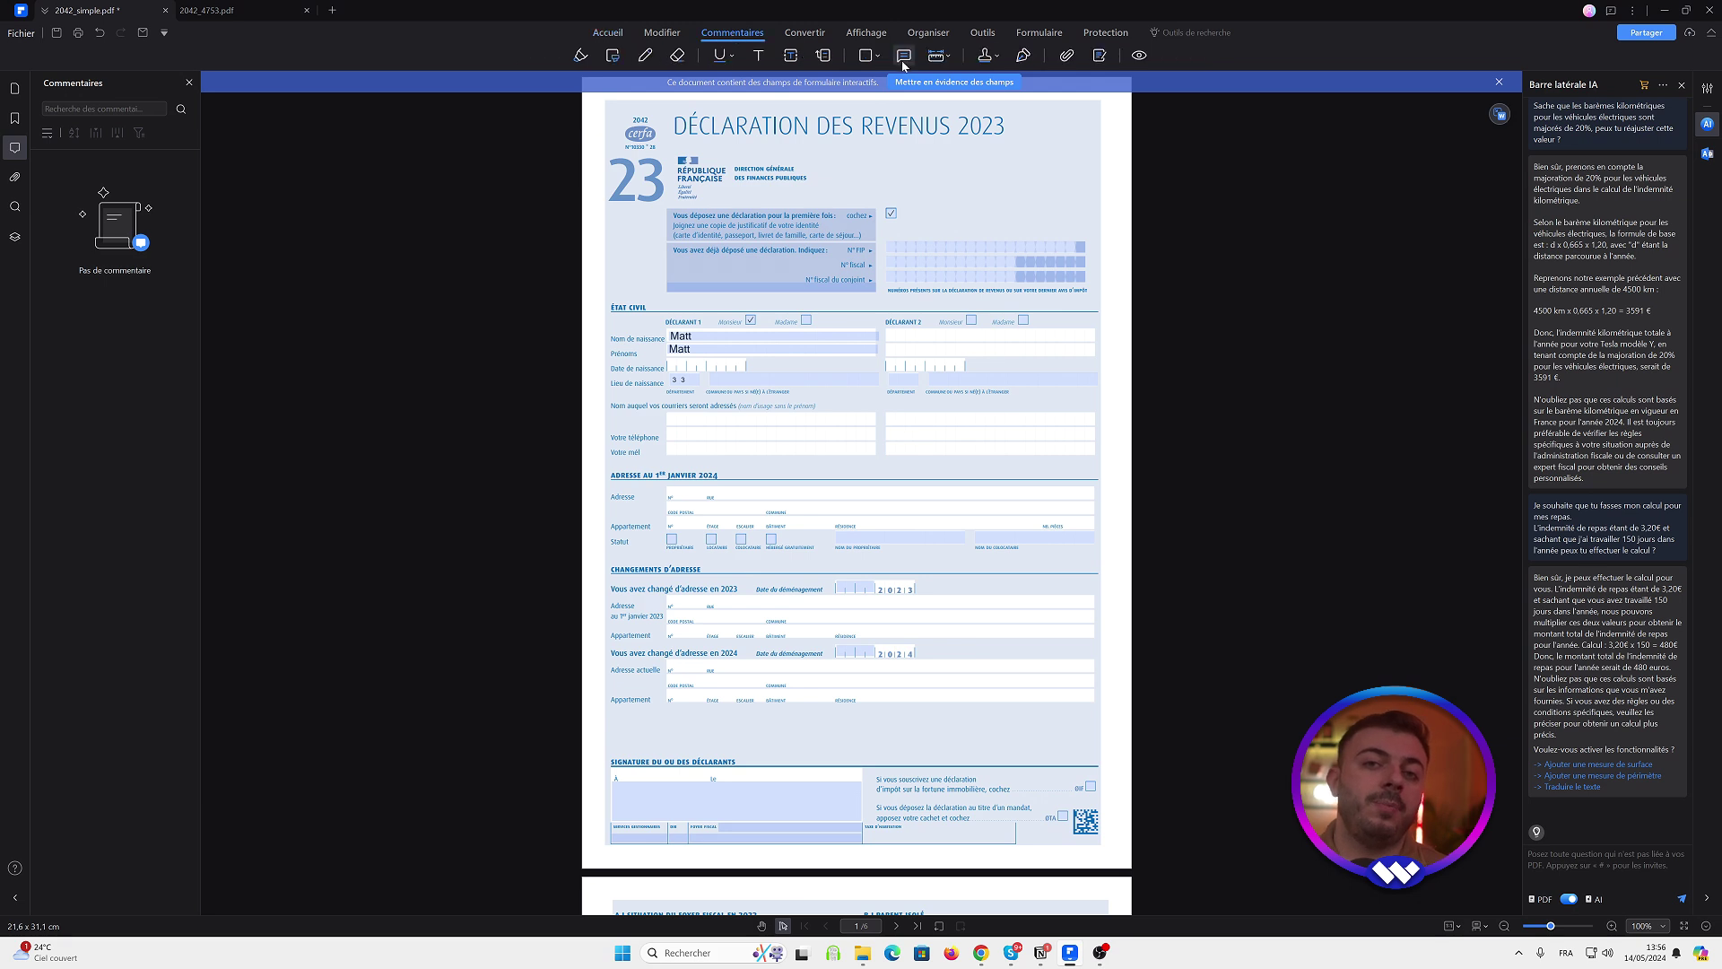
click(1024, 56)
click(924, 363)
click(866, 362)
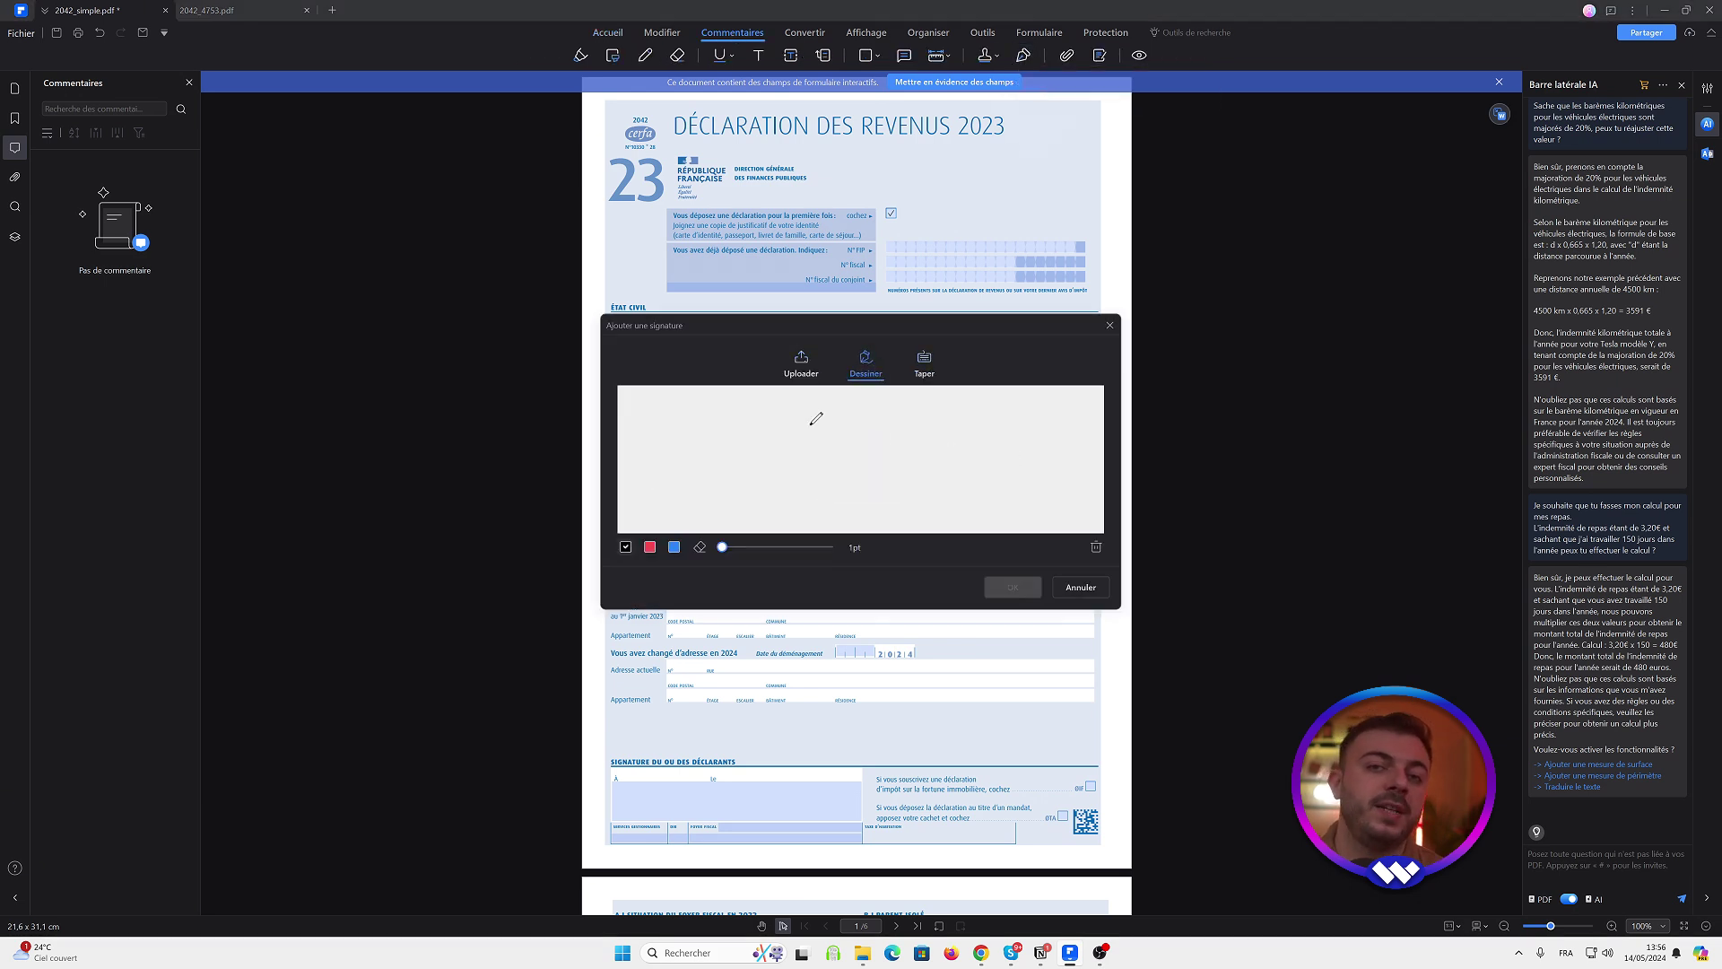
mouse_move(813, 439)
mouse_down()
mouse_move(811, 489)
mouse_move(881, 490)
mouse_up()
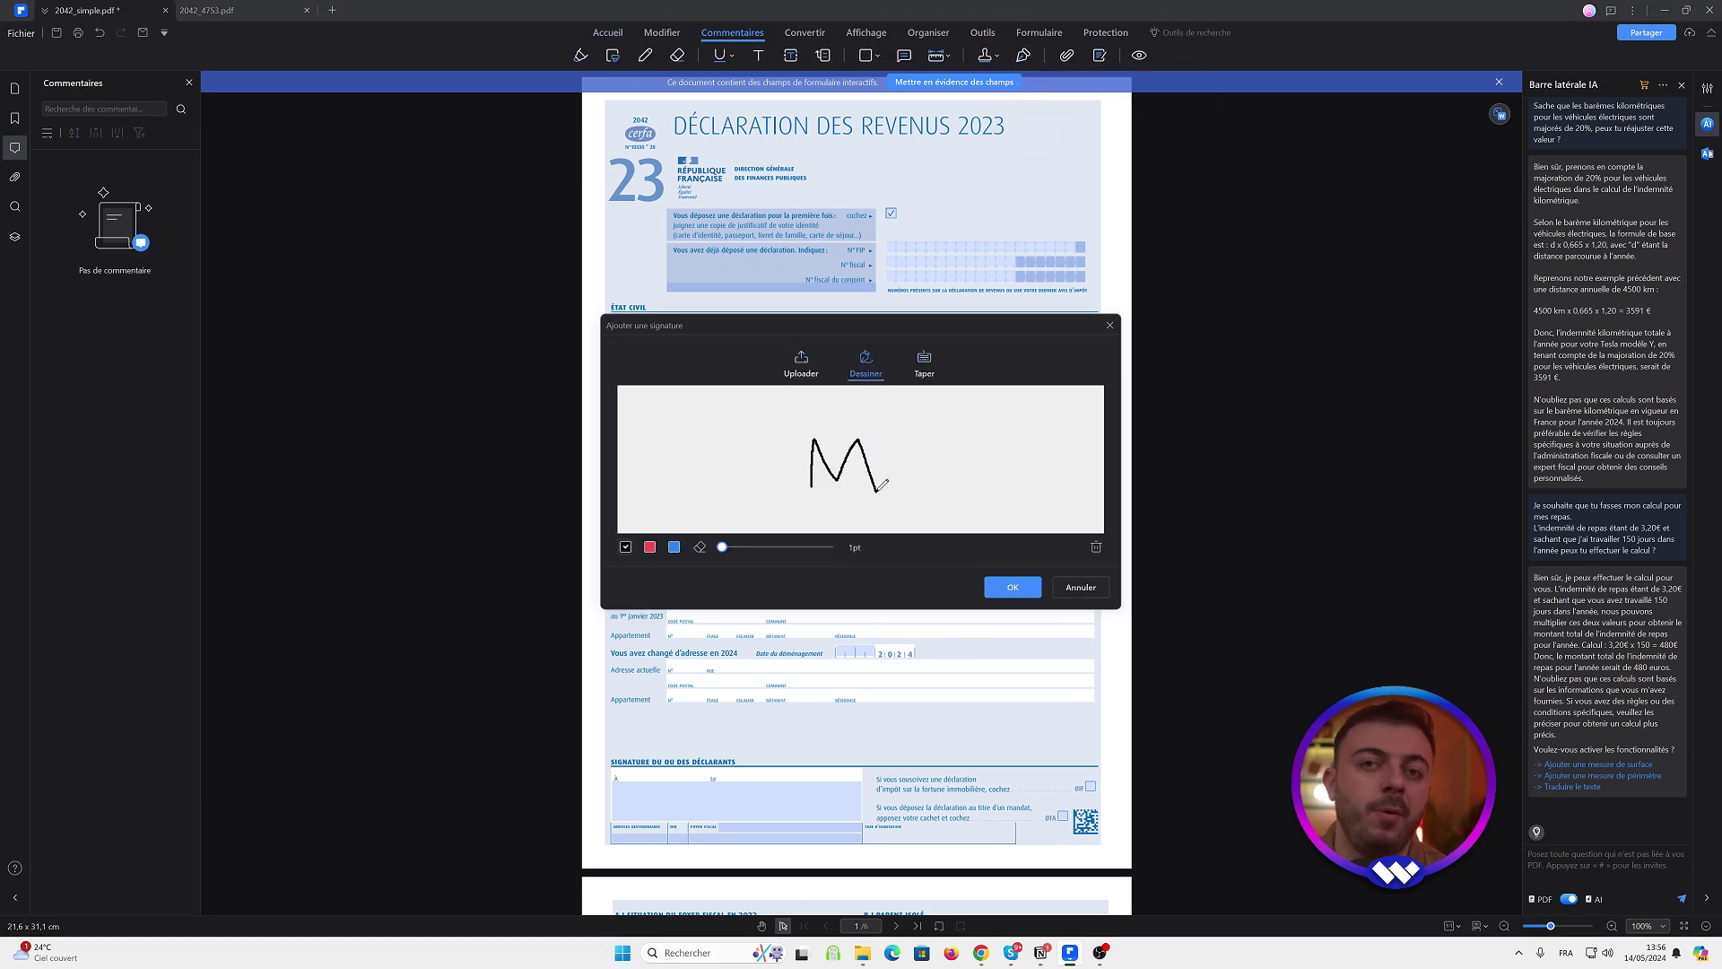
click(1013, 587)
click(636, 804)
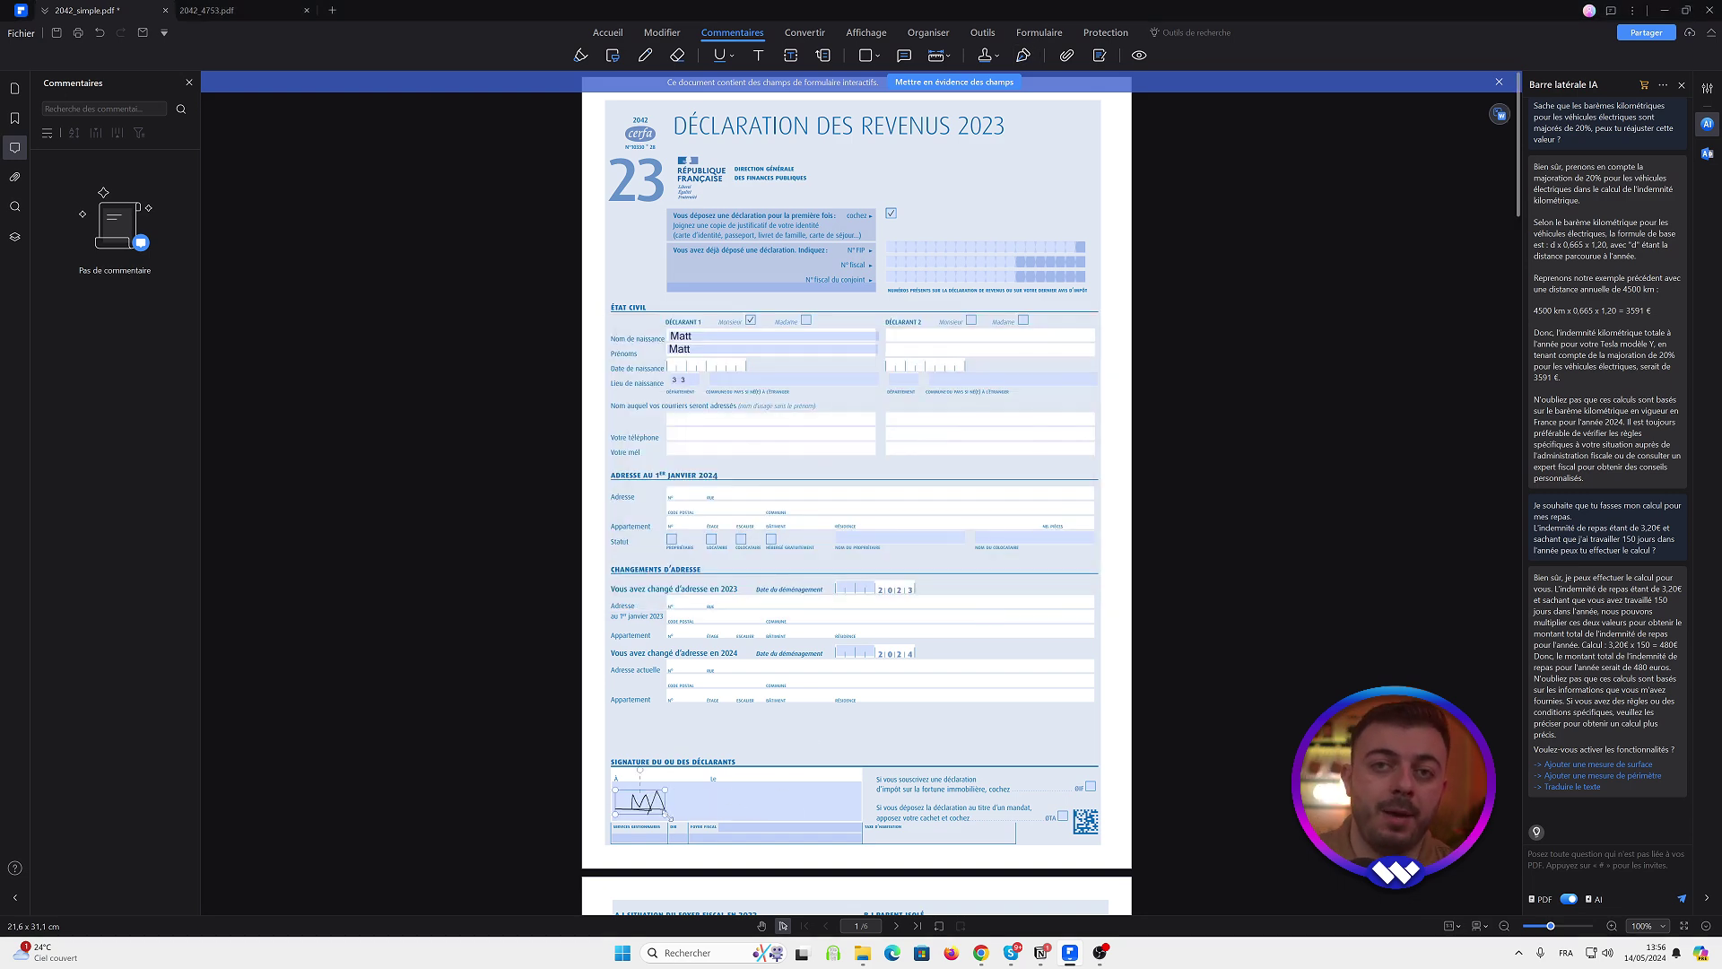
drag(661, 810, 660, 802)
Step: Print the signed declaration with the existing print settings
scroll(773, 750, down, 1)
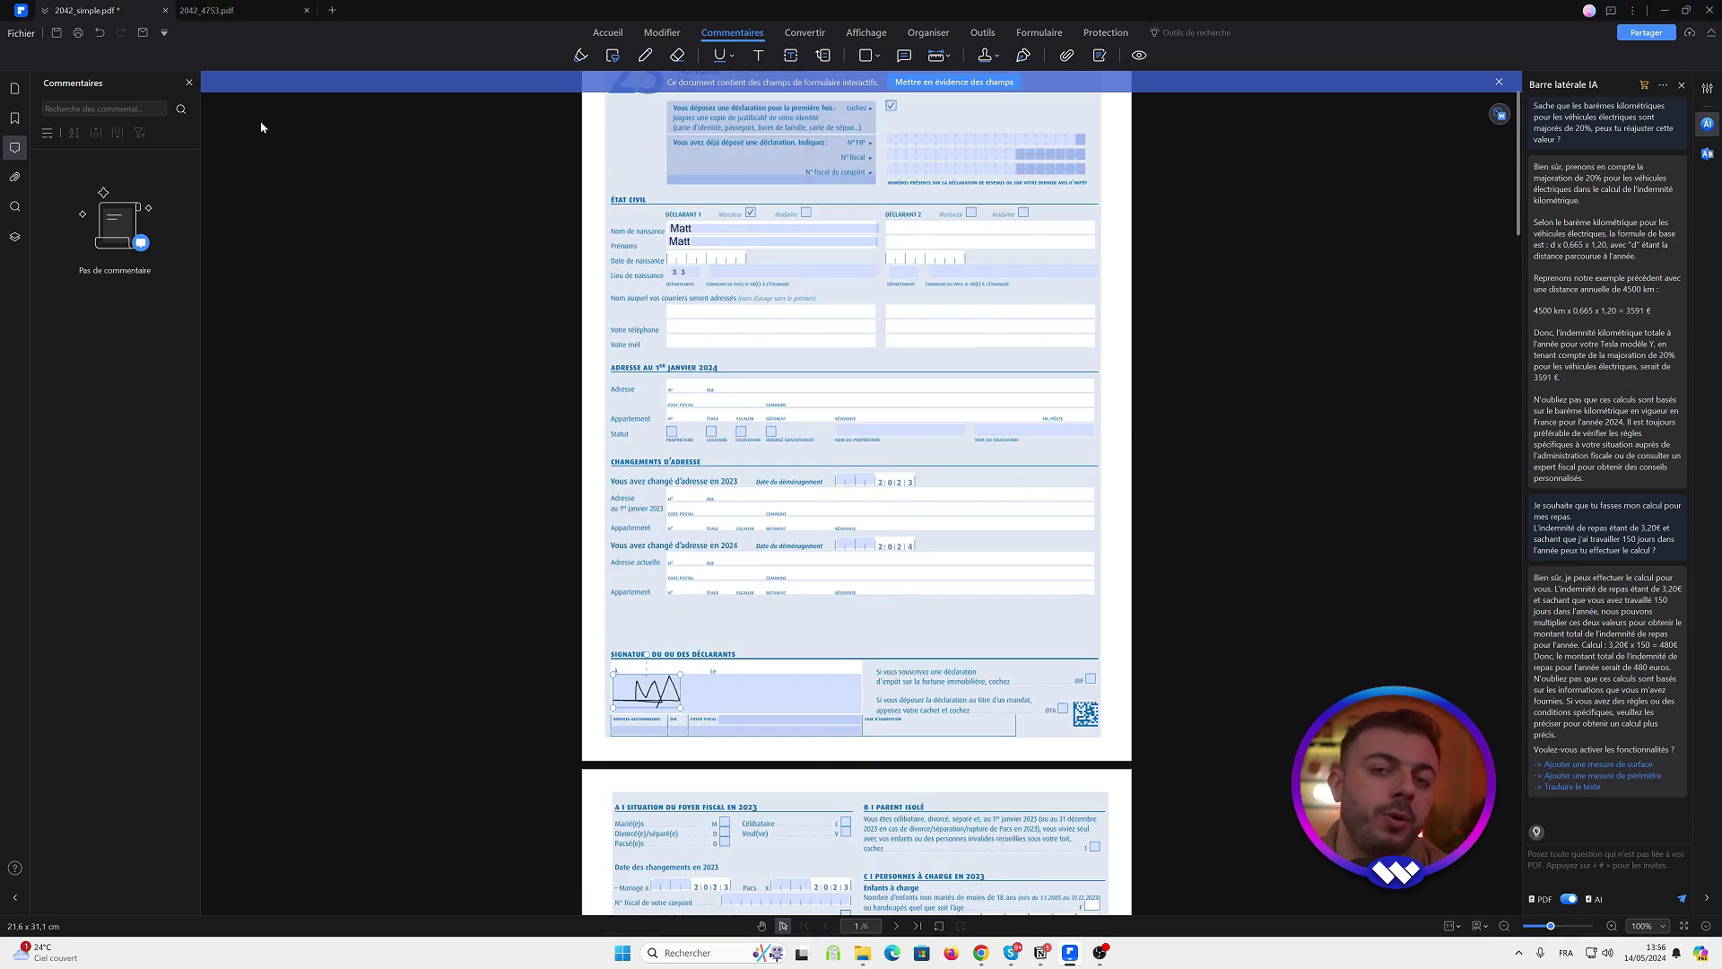
click(78, 32)
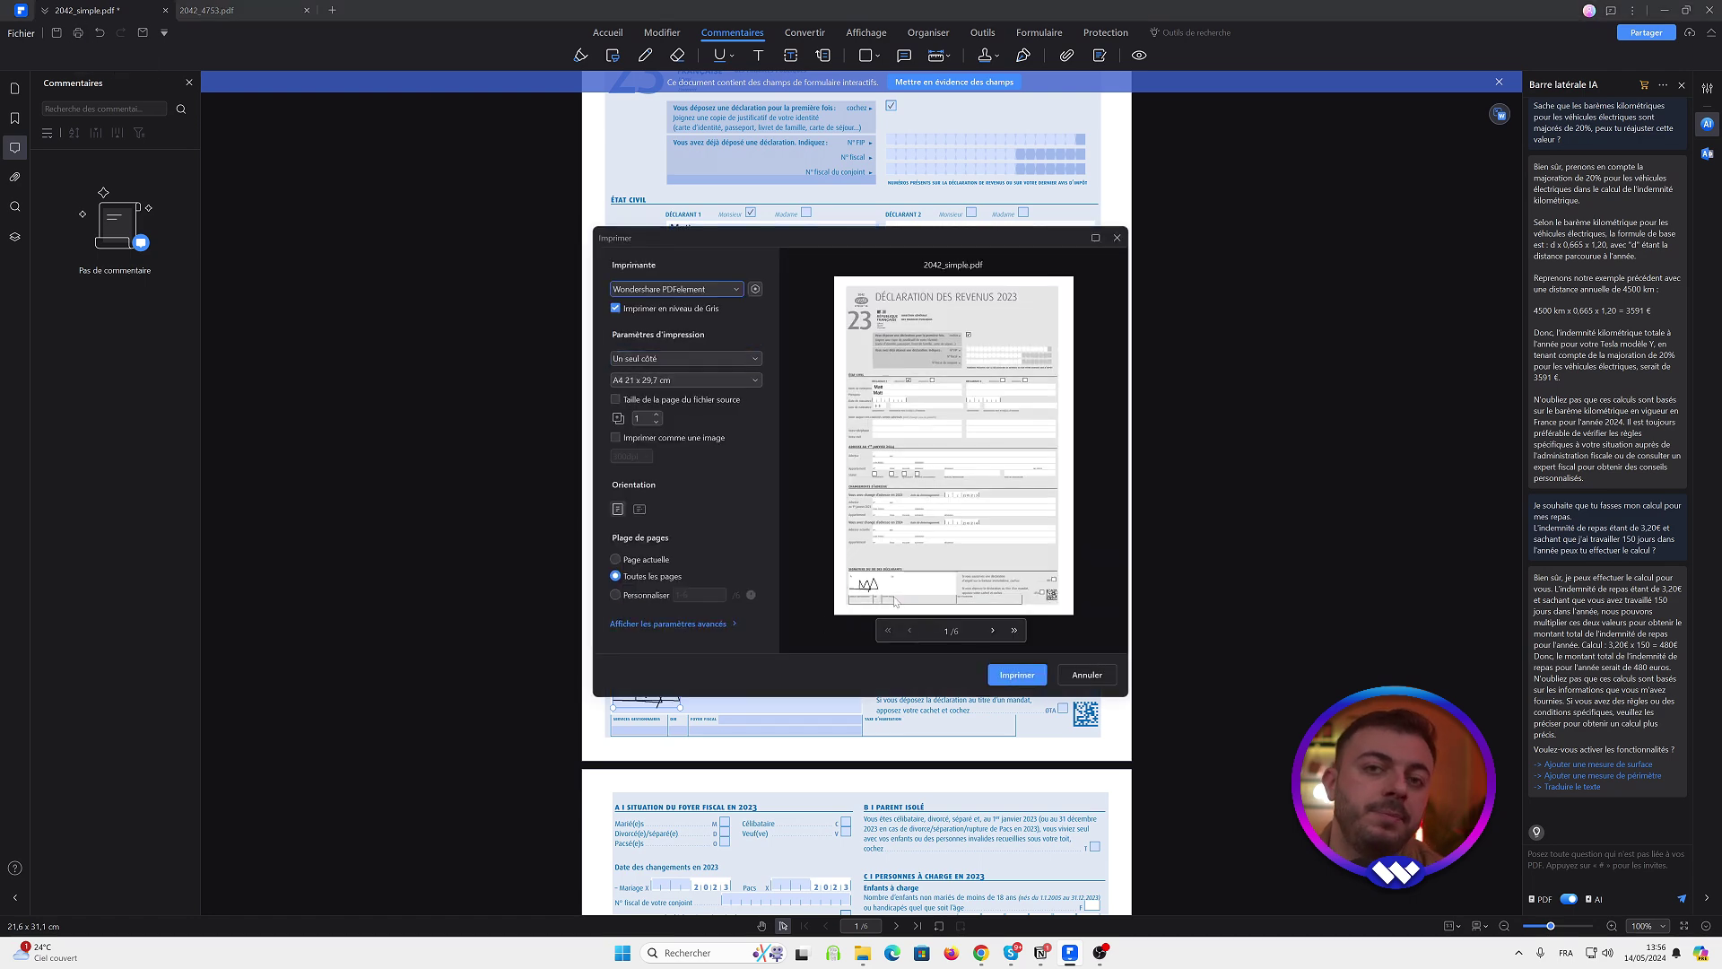
click(1019, 678)
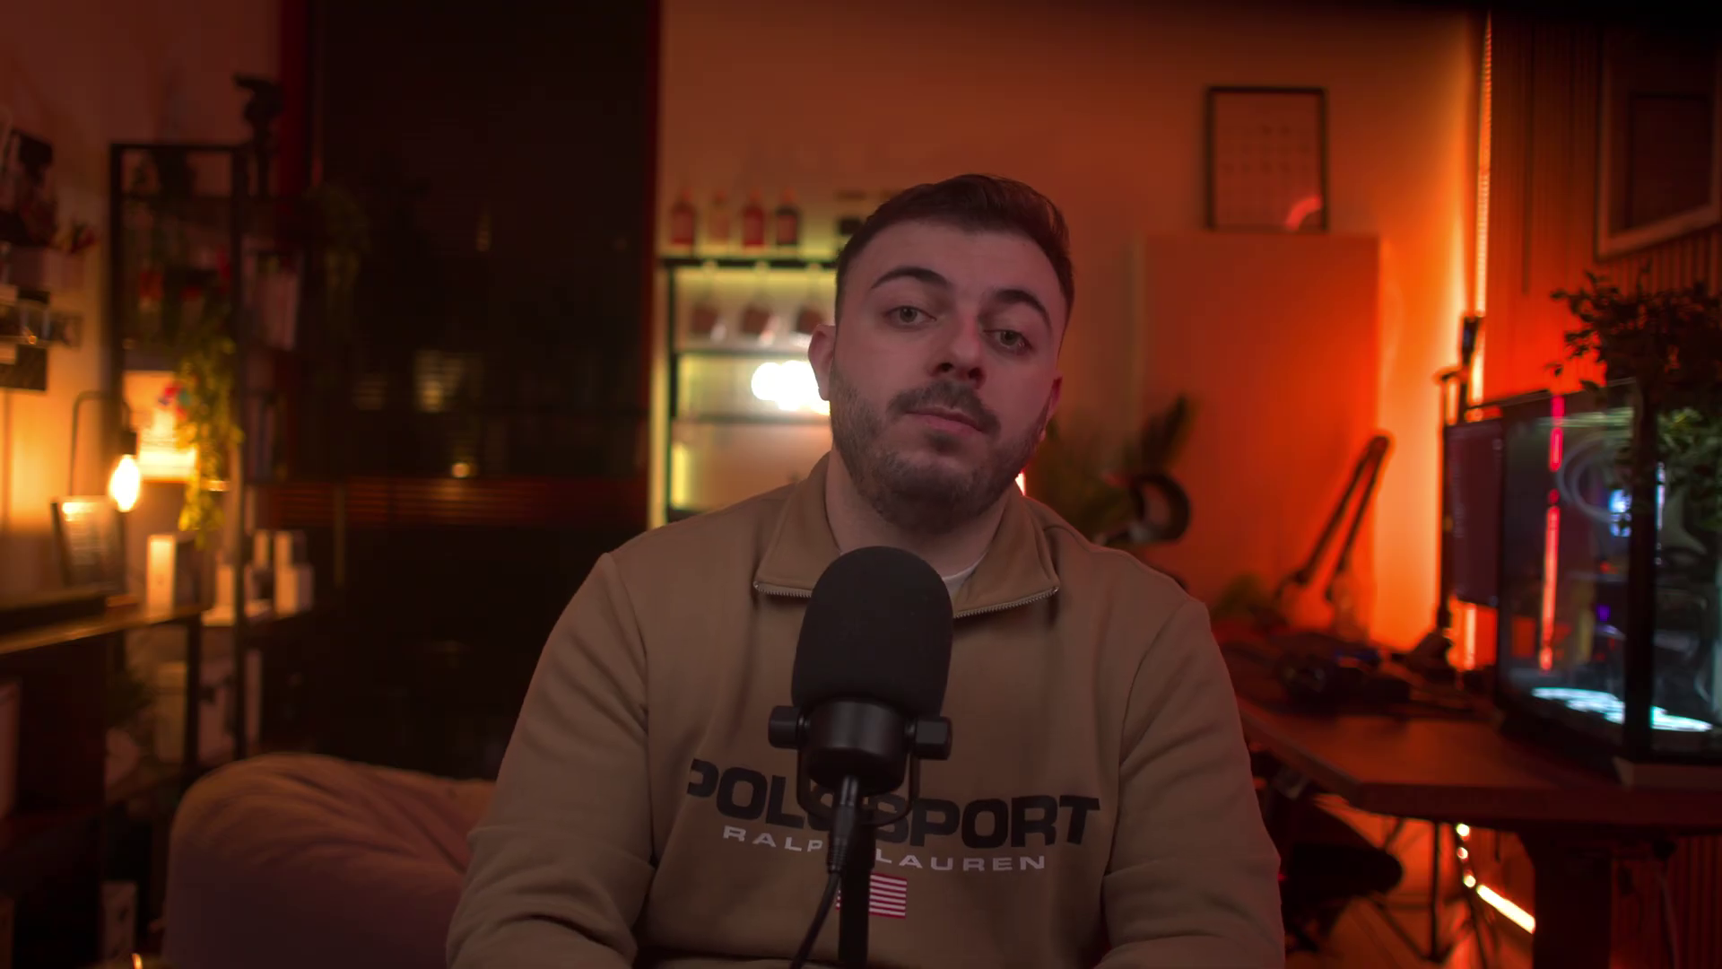